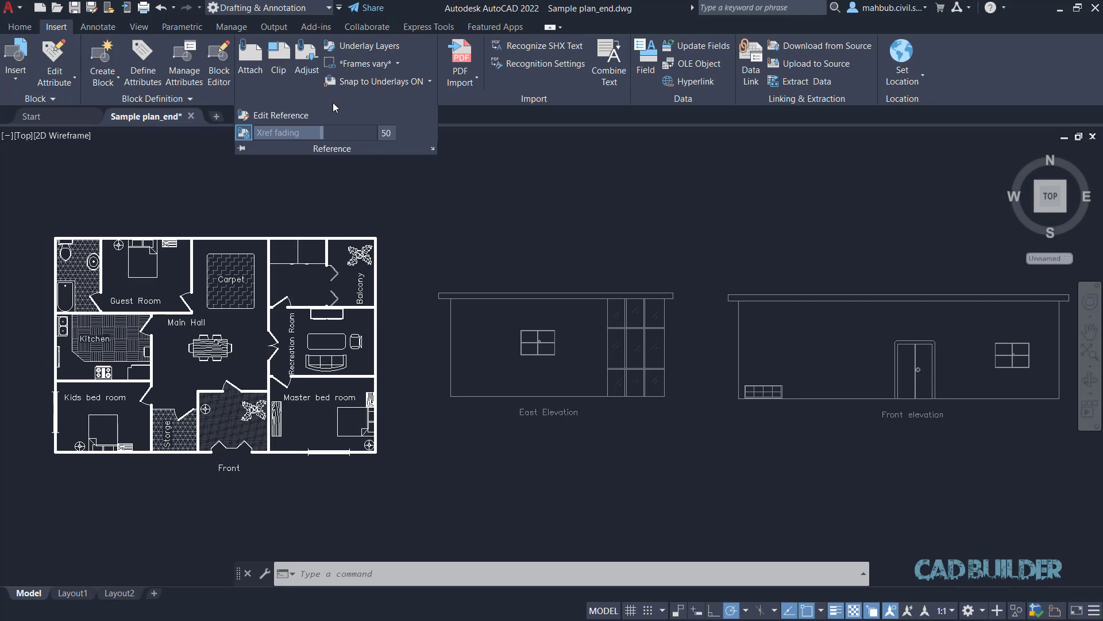
# Open the East Elevation reference for in-place editing with all nested objects selected automatically
pyautogui.click(290, 115)
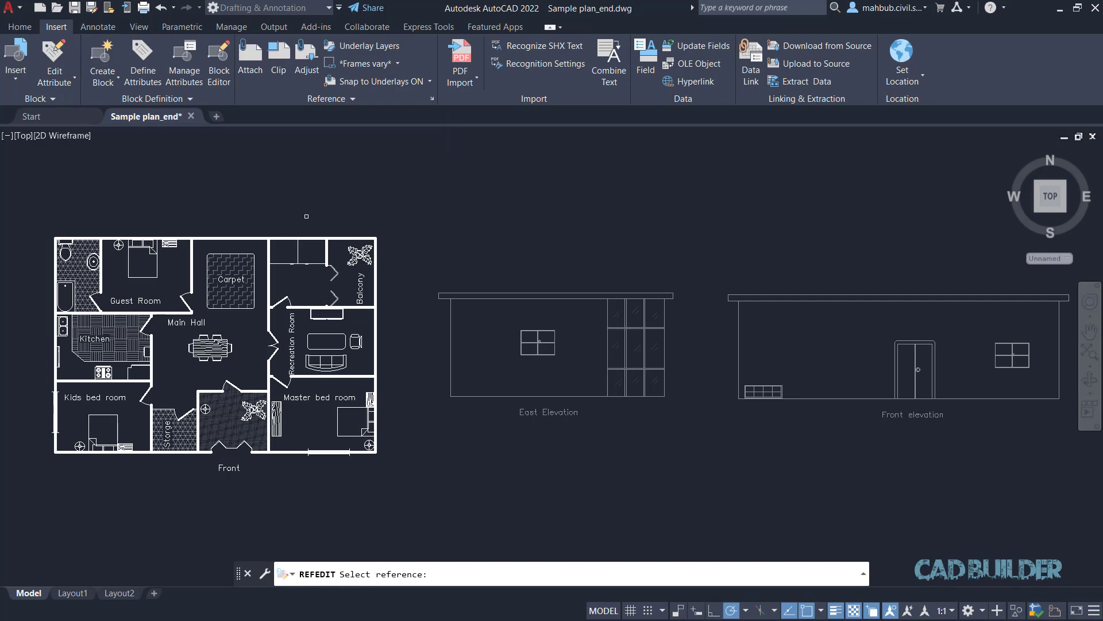
pyautogui.click(320, 98)
pyautogui.scroll(2, 451, 456)
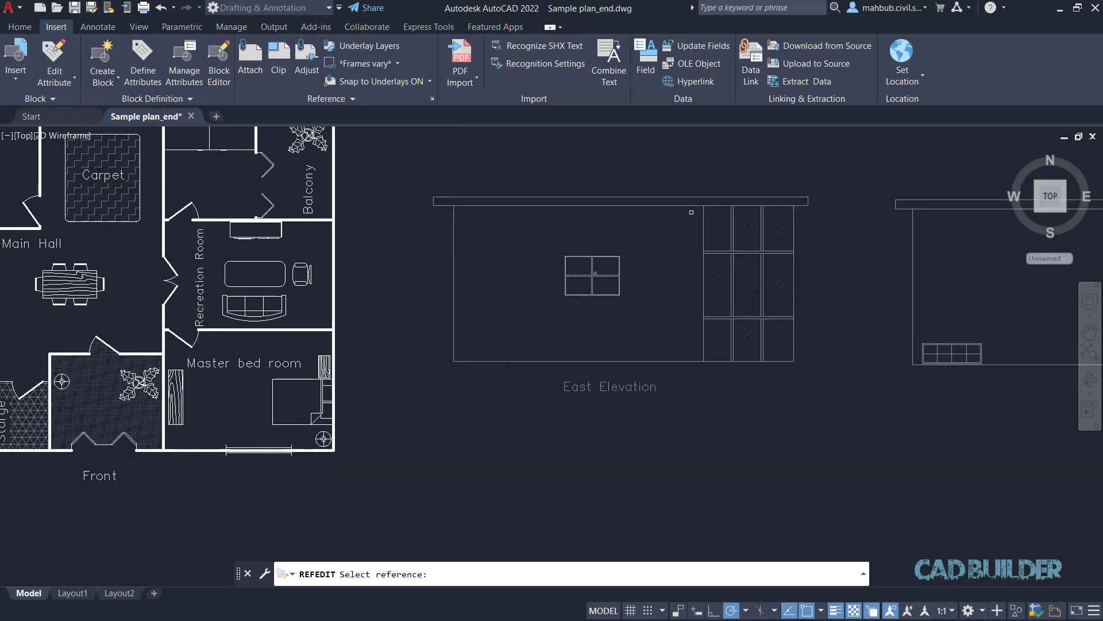
pyautogui.click(595, 273)
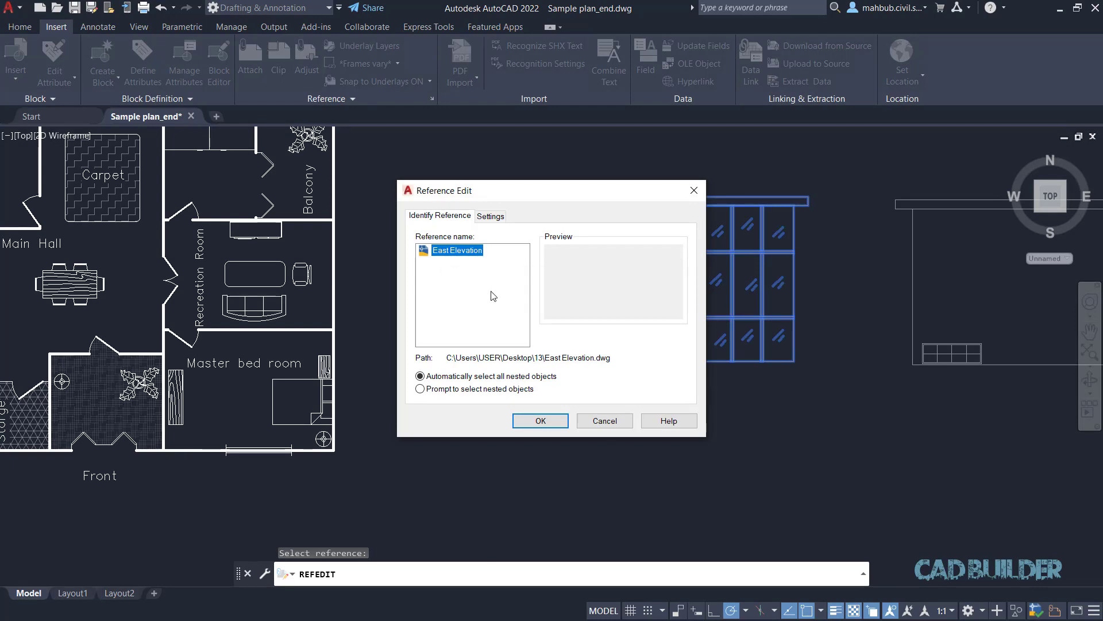
pyautogui.click(537, 421)
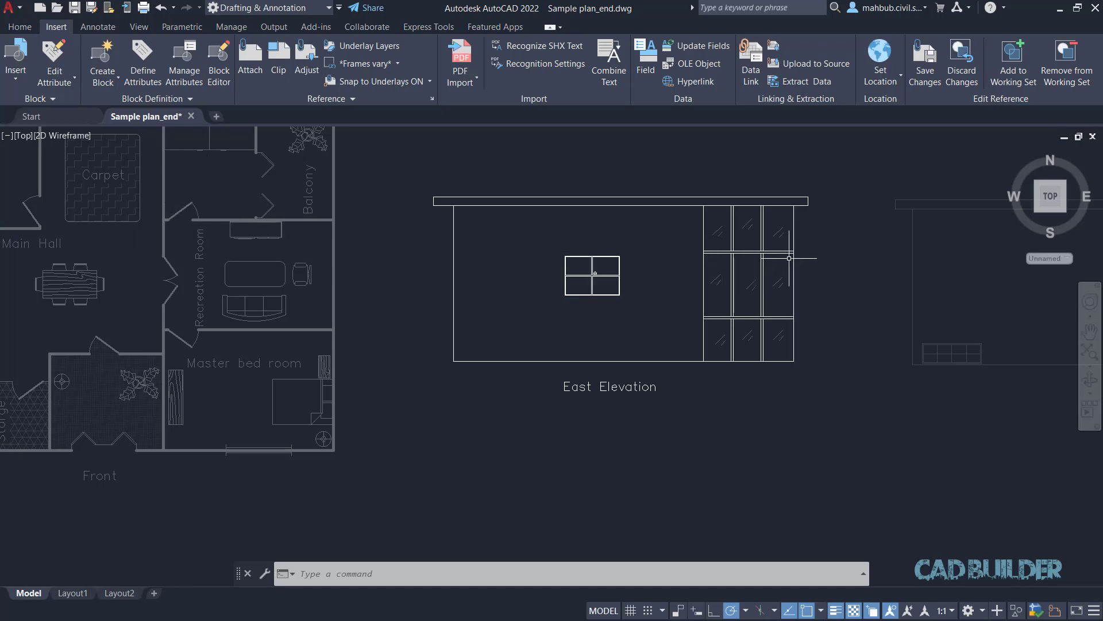
# Draw a larger concentric circle around the two small circles of the East Elevation window's knob
pyautogui.scroll(10, 592, 275)
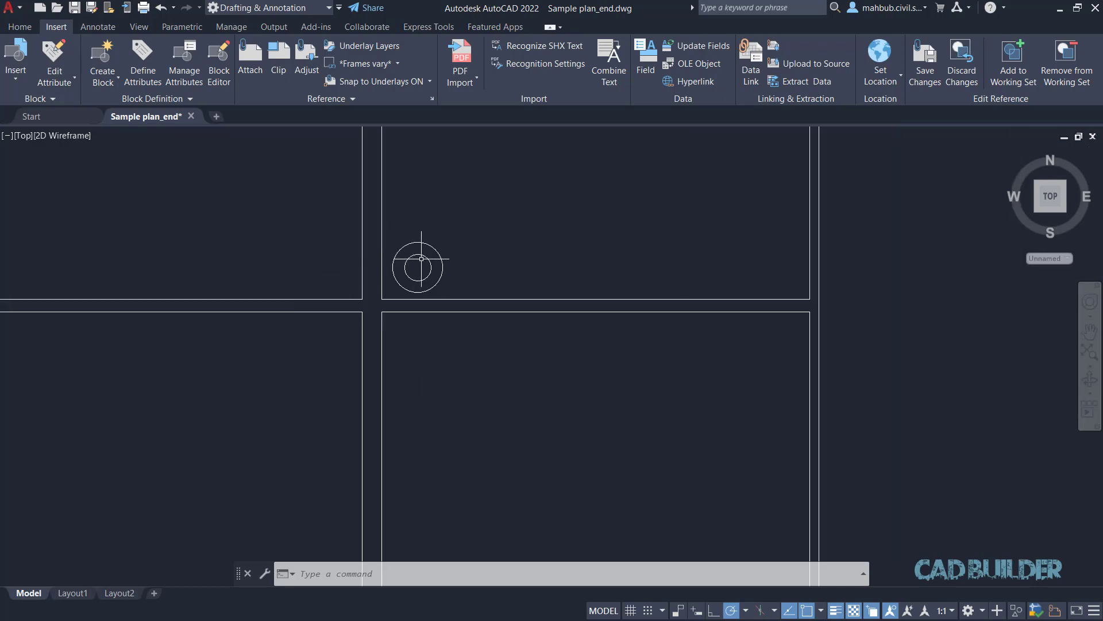
pyautogui.click(20, 27)
pyautogui.click(81, 50)
pyautogui.click(81, 51)
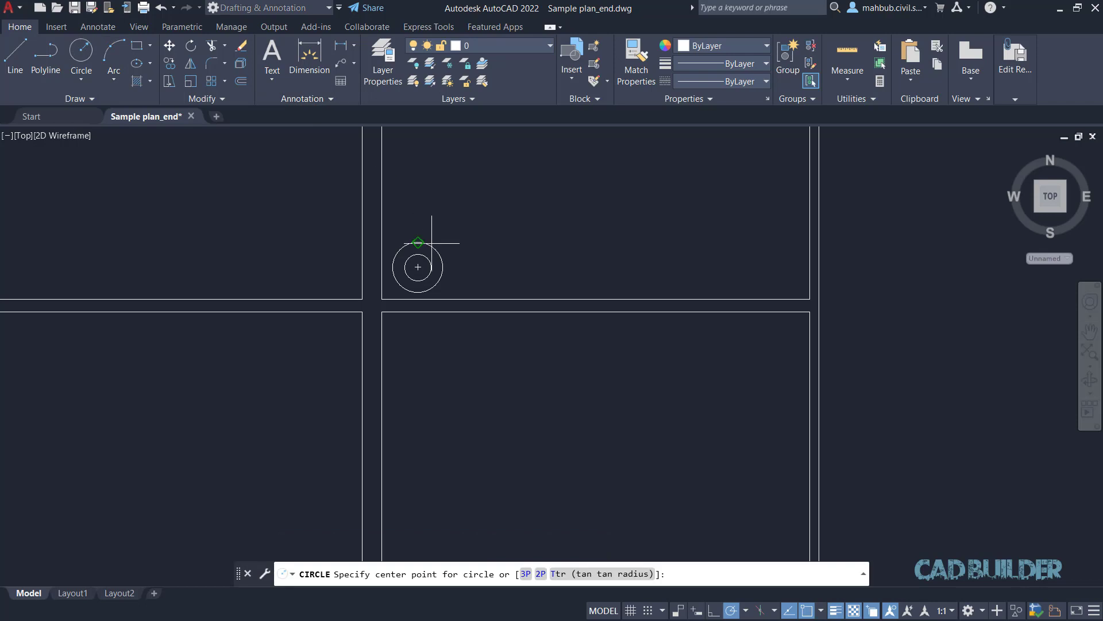
pyautogui.click(418, 267)
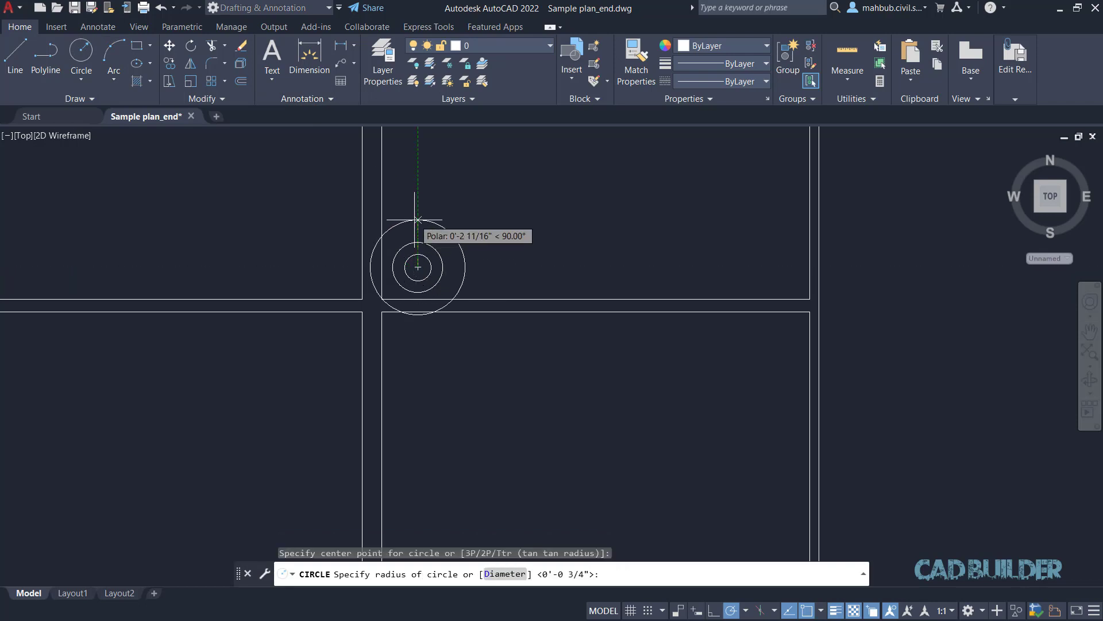
pyautogui.click(418, 225)
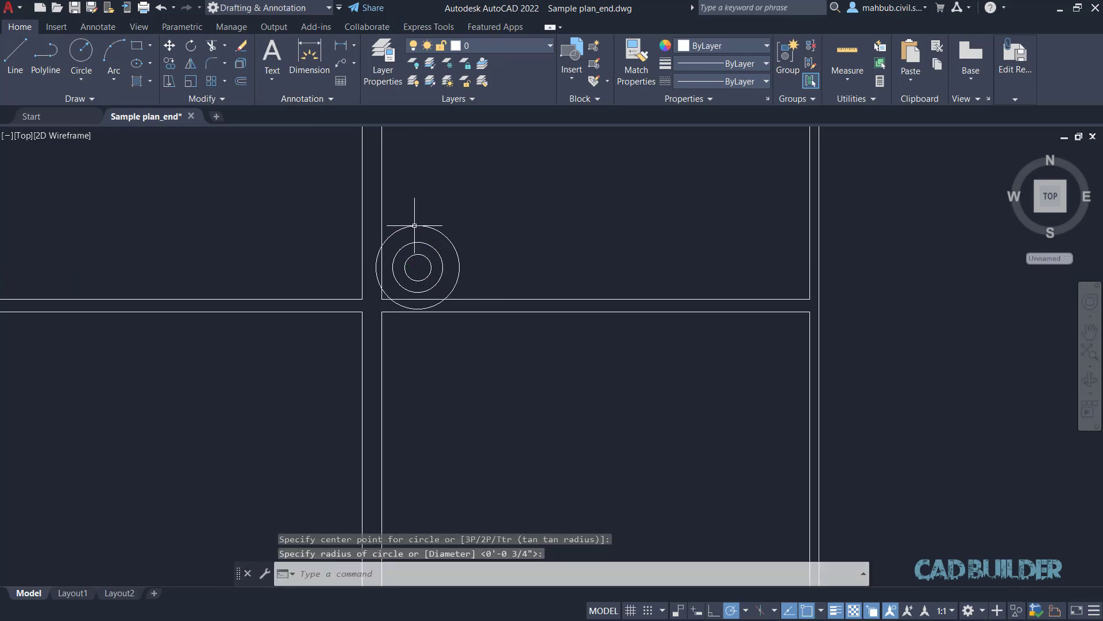
# Save the changes to the East Elevation reference and end the in-place editing session
pyautogui.scroll(-6, 434, 211)
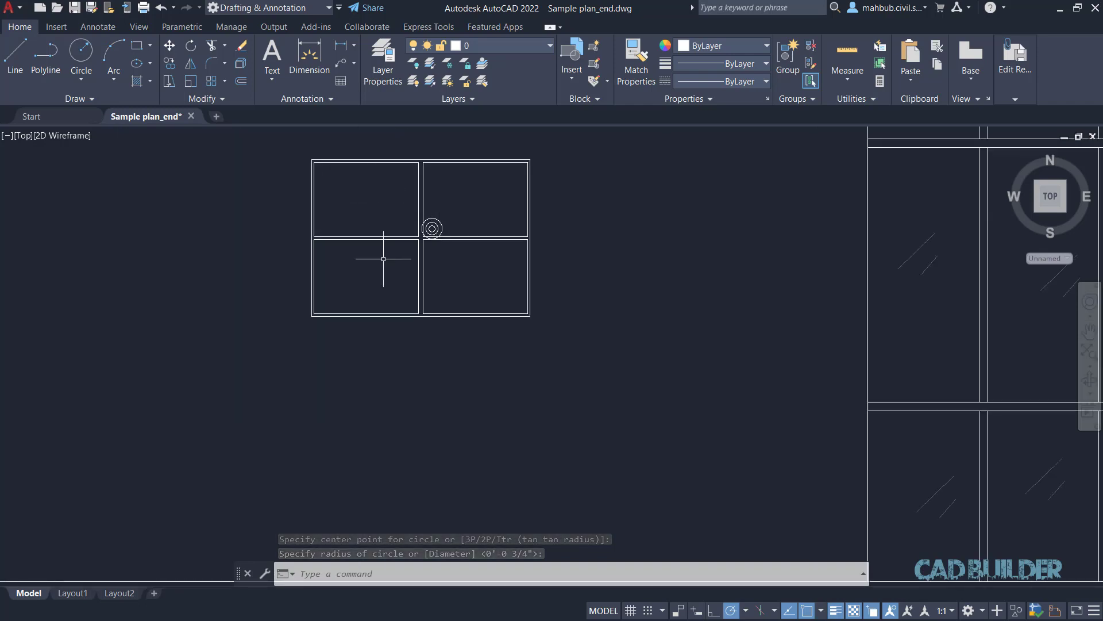
pyautogui.scroll(-6, 397, 216)
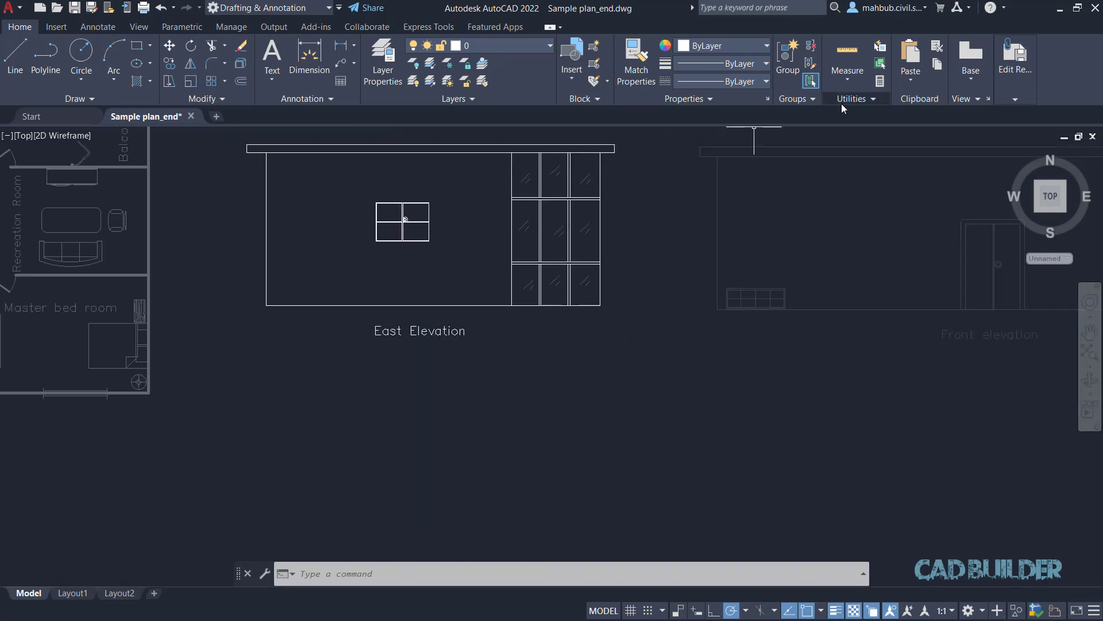
pyautogui.moveTo(1014, 85)
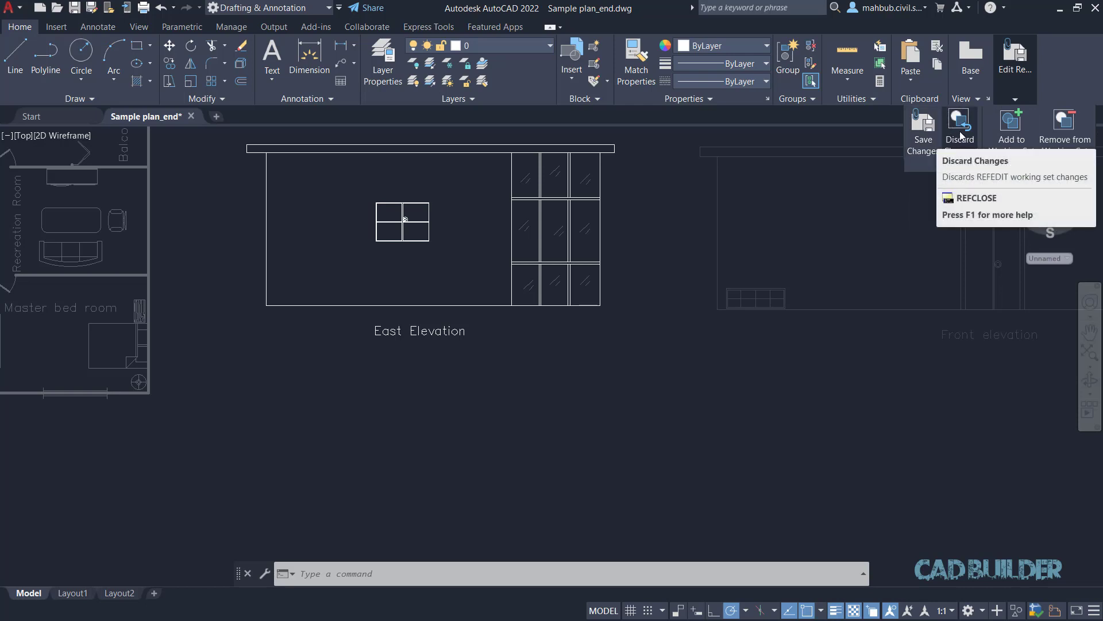
pyautogui.click(925, 133)
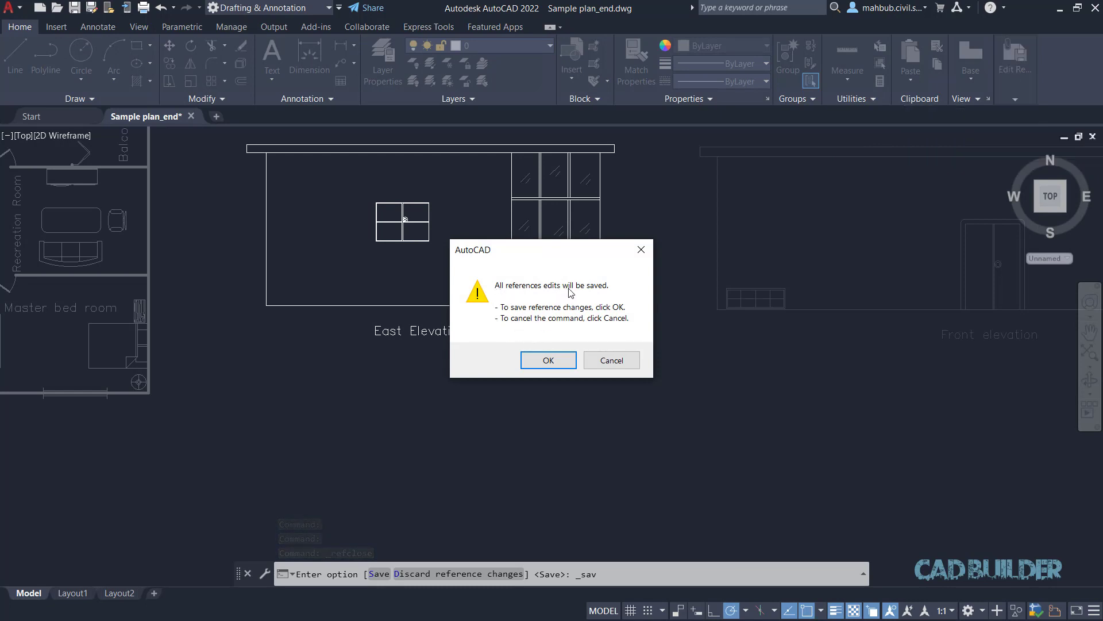
pyautogui.click(546, 360)
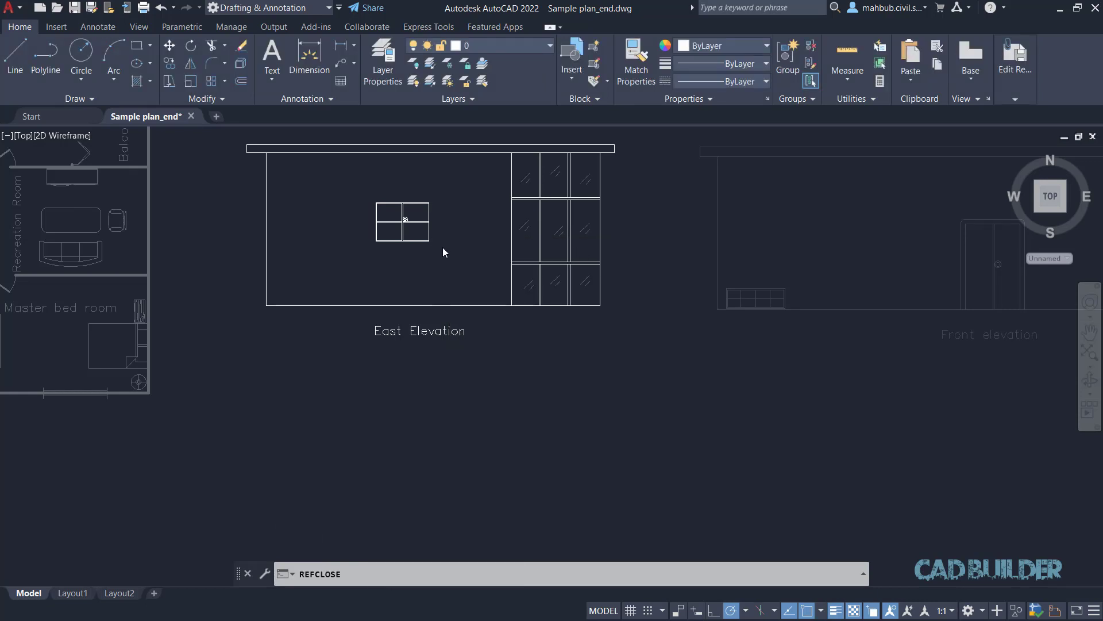
# Reopen the updated East Elevation reference for in-place editing with all nested objects selected automatically
pyautogui.scroll(5, 424, 225)
pyautogui.scroll(6, 374, 236)
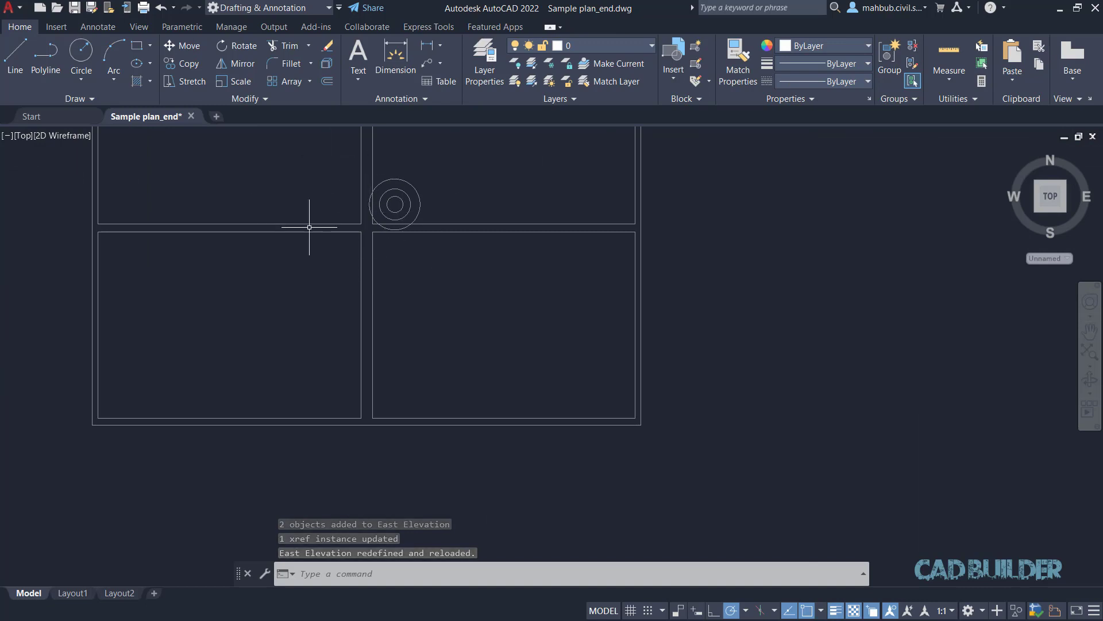
pyautogui.scroll(-8, 318, 224)
pyautogui.scroll(-6, 319, 217)
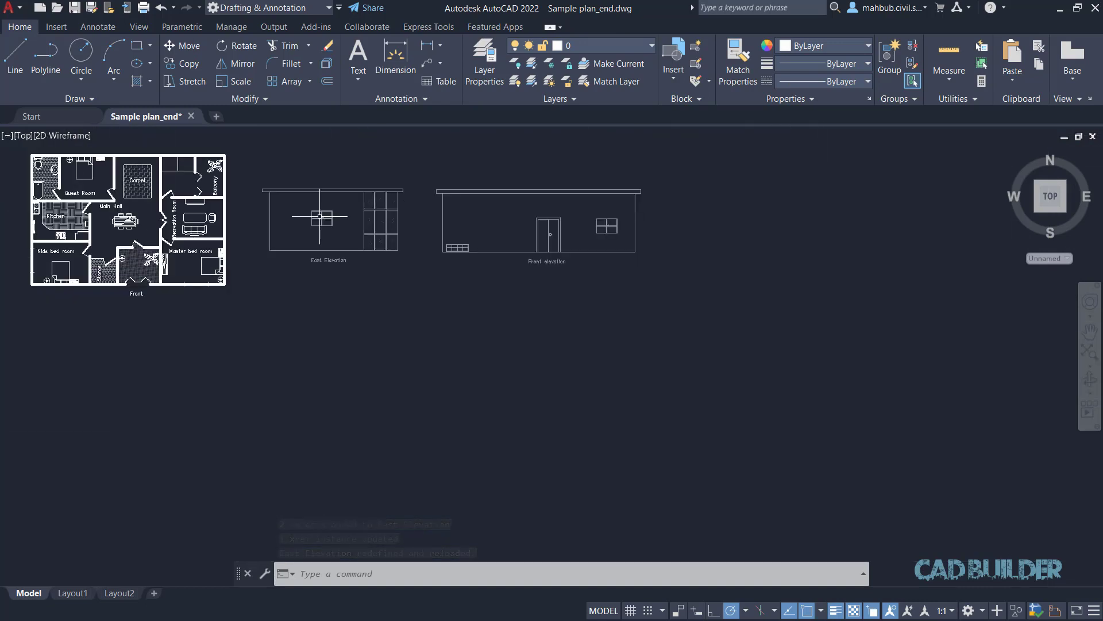
pyautogui.scroll(2, 189, 138)
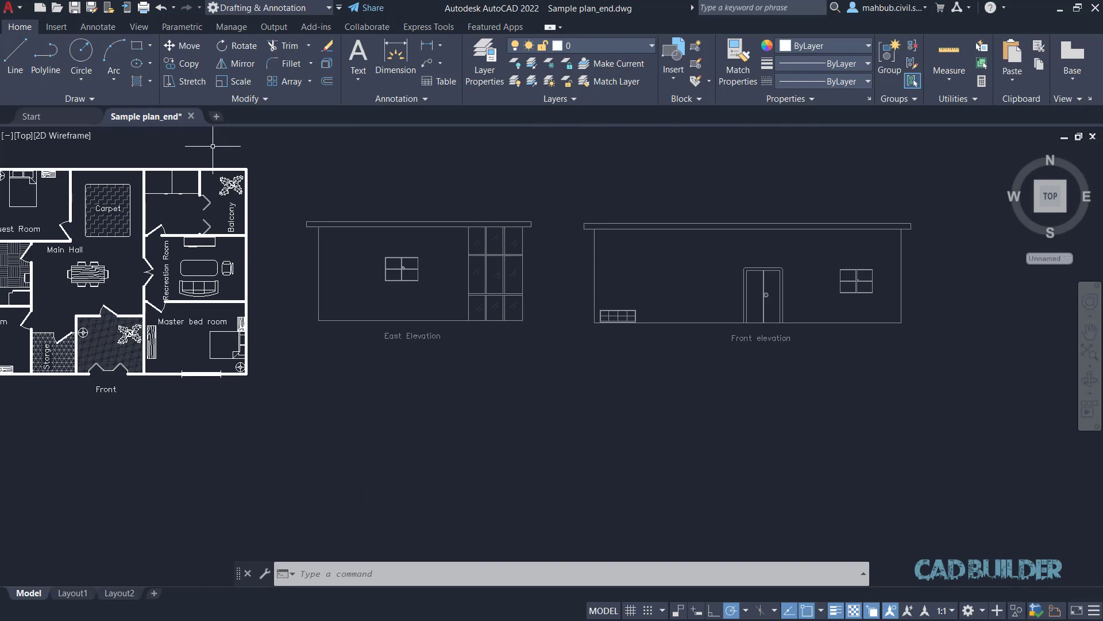
pyautogui.click(523, 238)
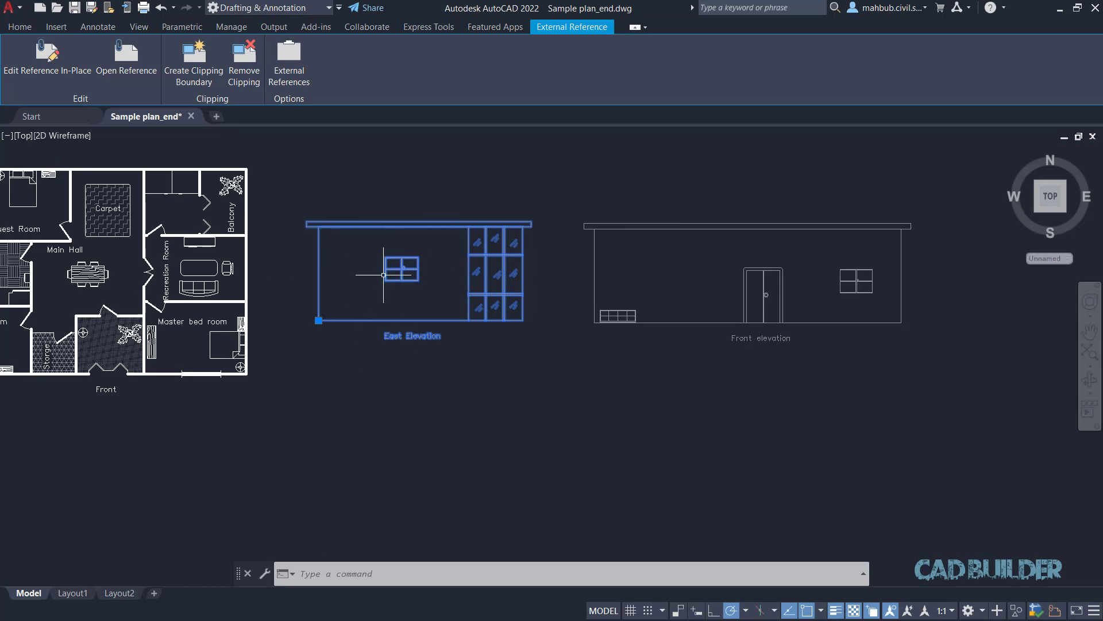
pyautogui.click(32, 63)
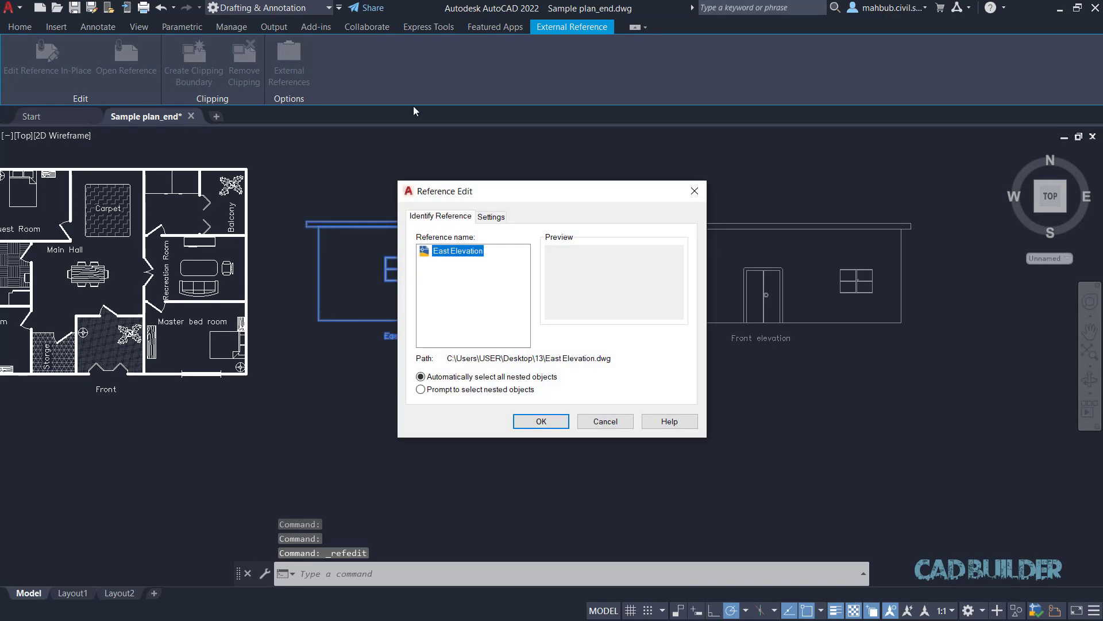
pyautogui.click(540, 421)
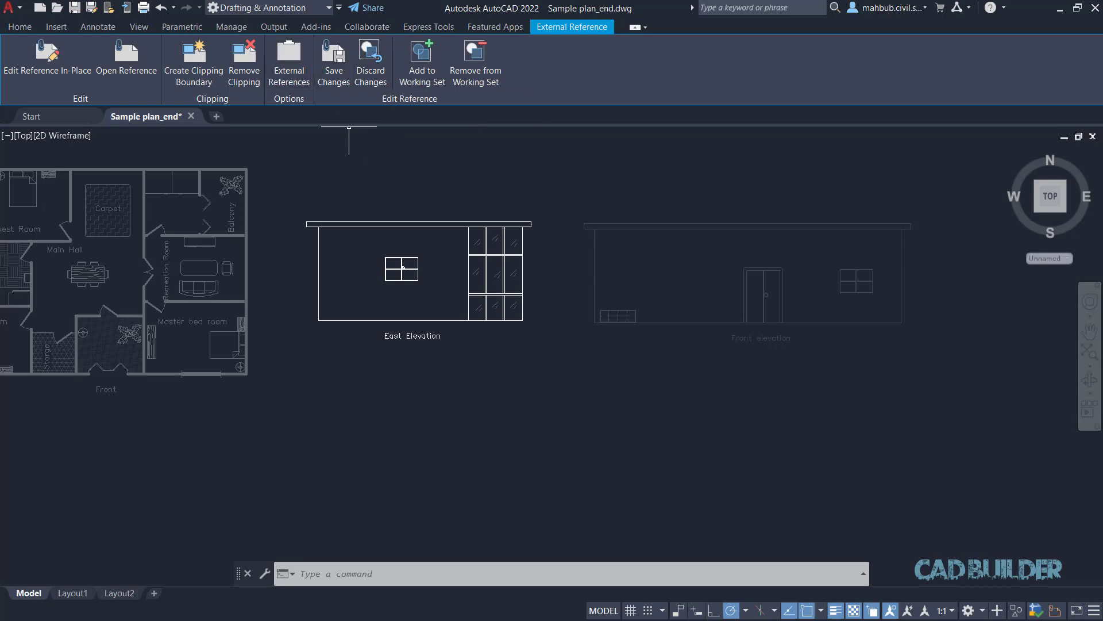
# End the East Elevation reference editing session by discarding its changes
pyautogui.press('Escape')
pyautogui.press('Escape')
pyautogui.moveTo(1015, 72)
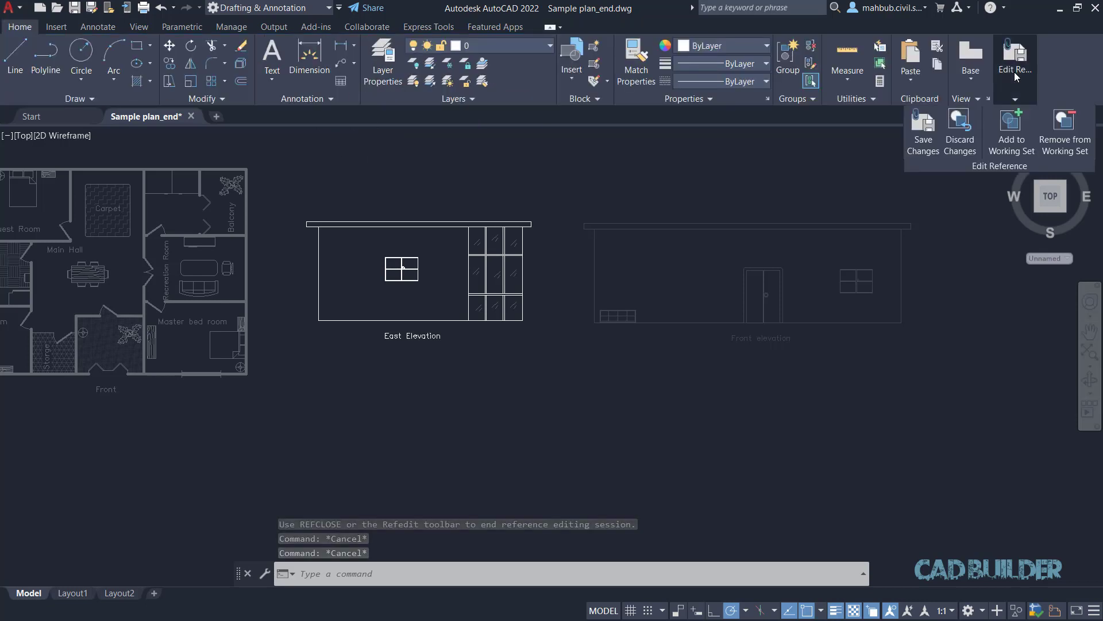
pyautogui.click(970, 133)
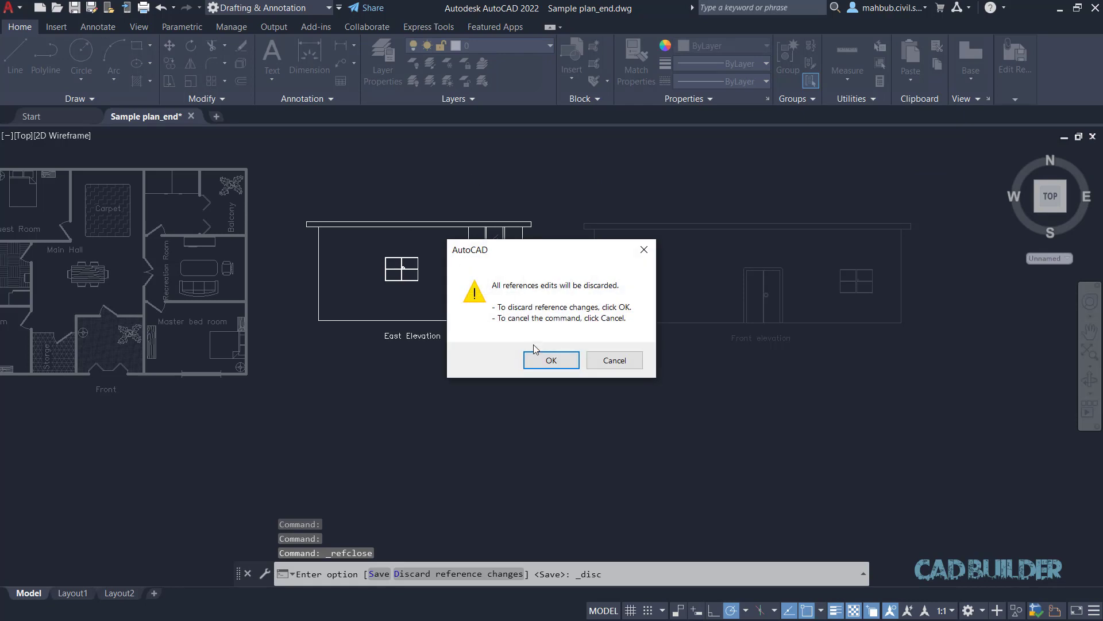
pyautogui.click(546, 360)
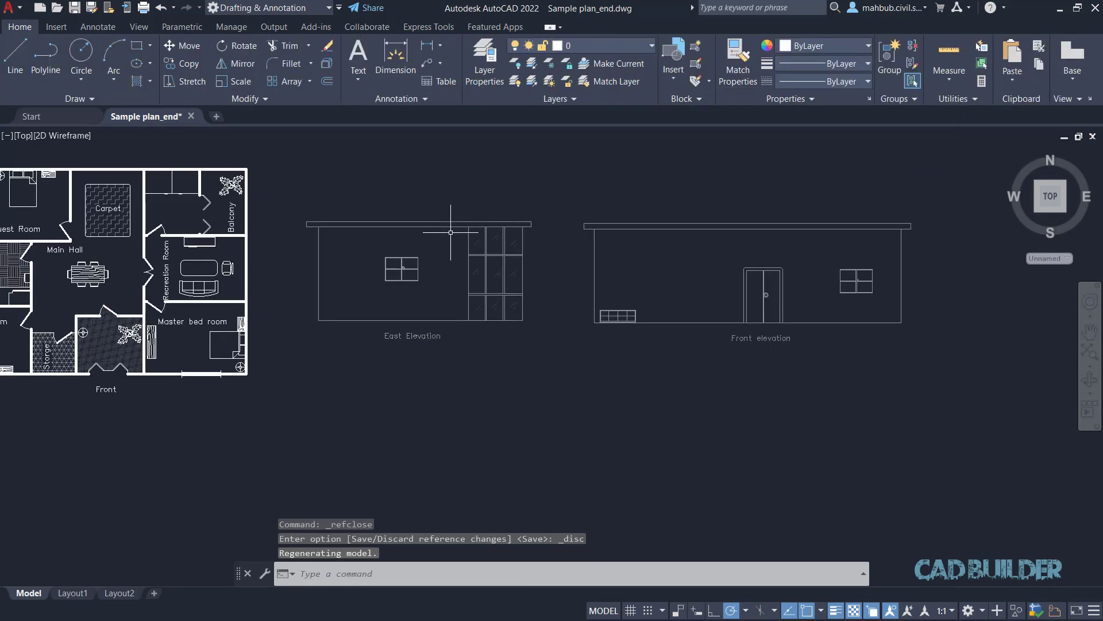
# Open the East Elevation reference as a separate drawing
pyautogui.click(490, 254)
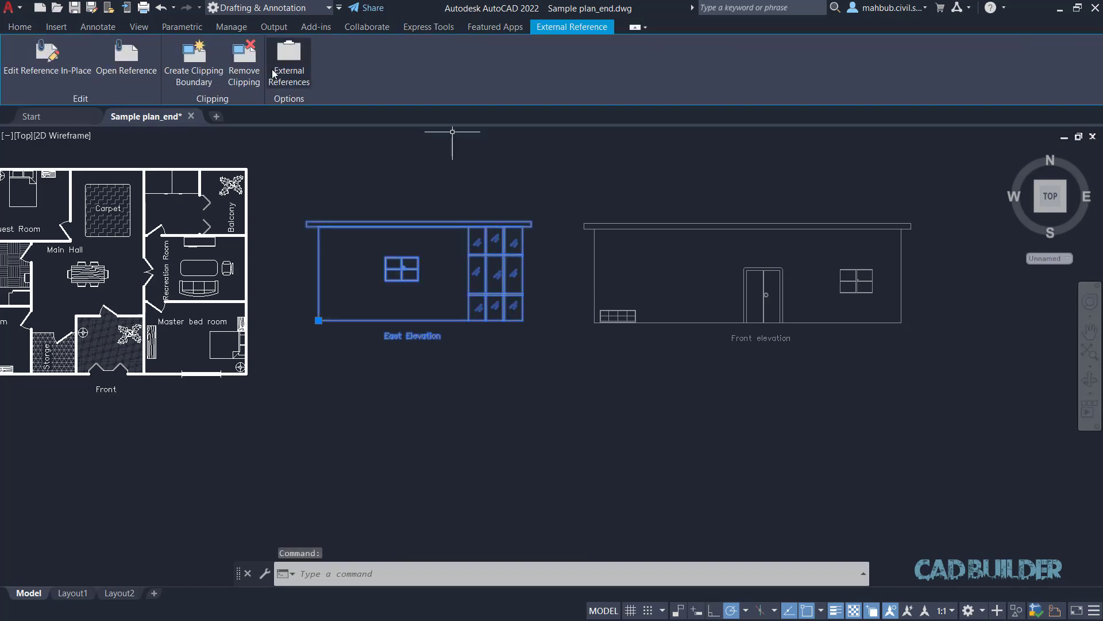
pyautogui.click(140, 71)
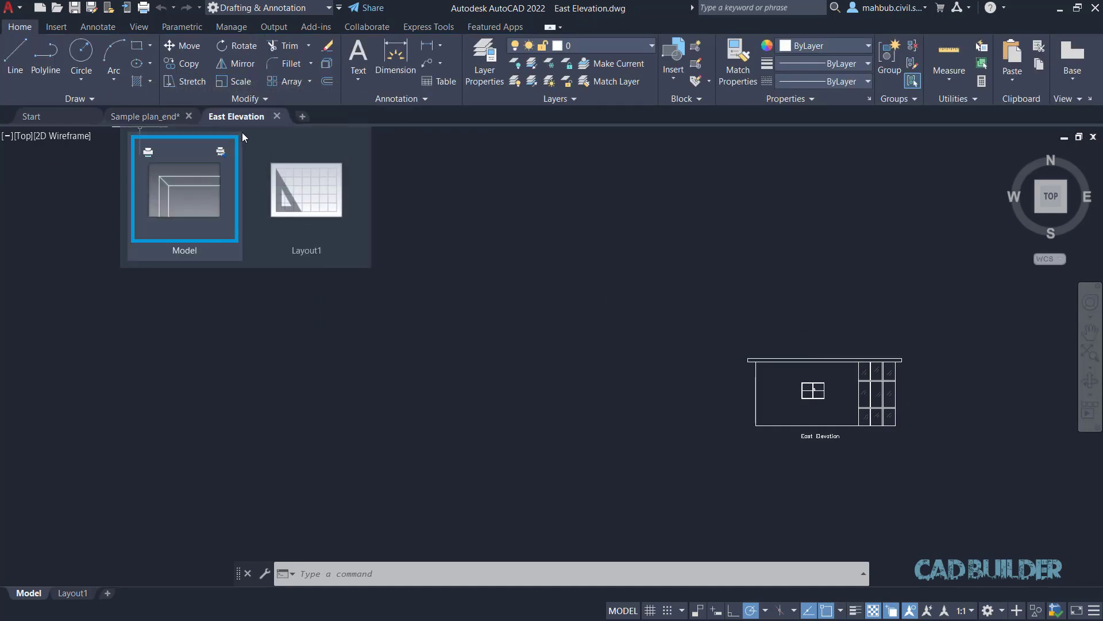
pyautogui.scroll(6, 881, 393)
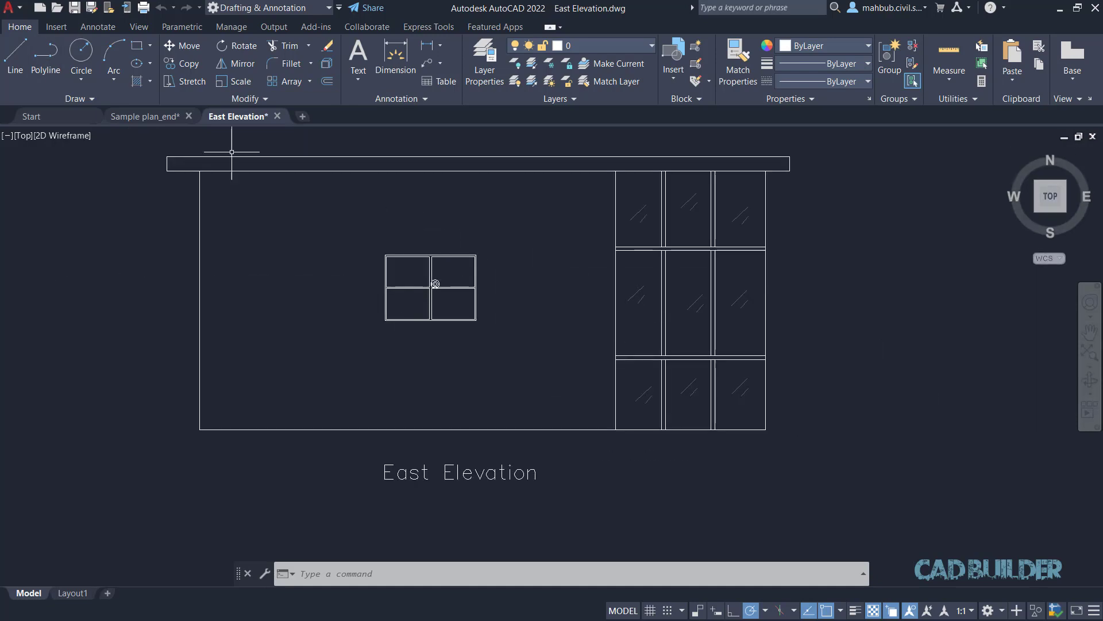
# Draw a square about 4'-6" along its diagonal on the wall between its left edge and the window
pyautogui.click(80, 54)
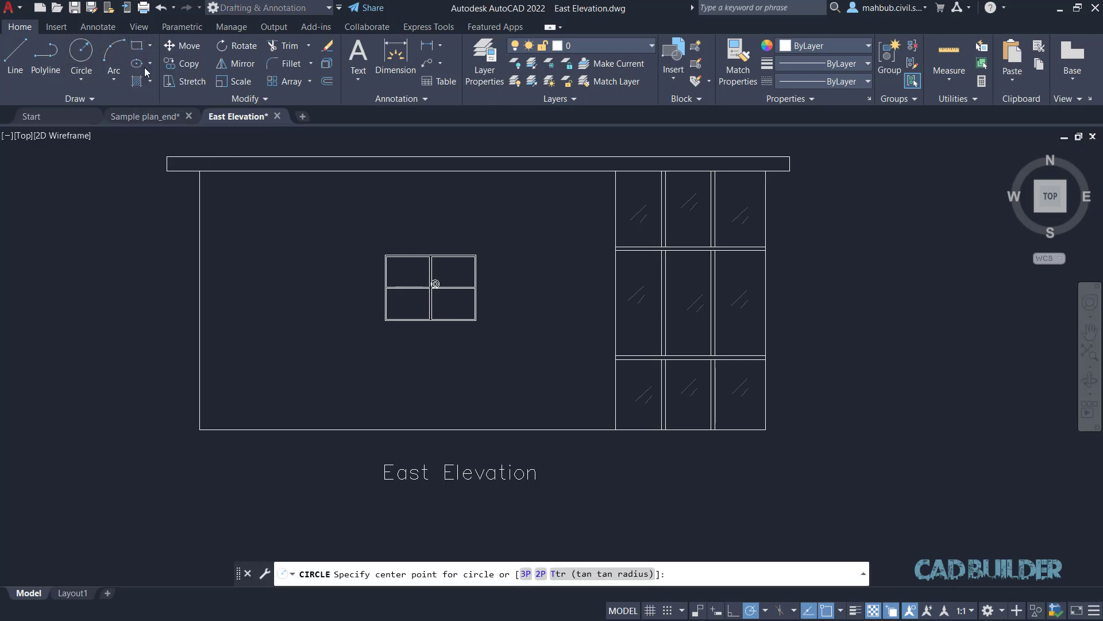
pyautogui.click(139, 46)
pyautogui.click(245, 249)
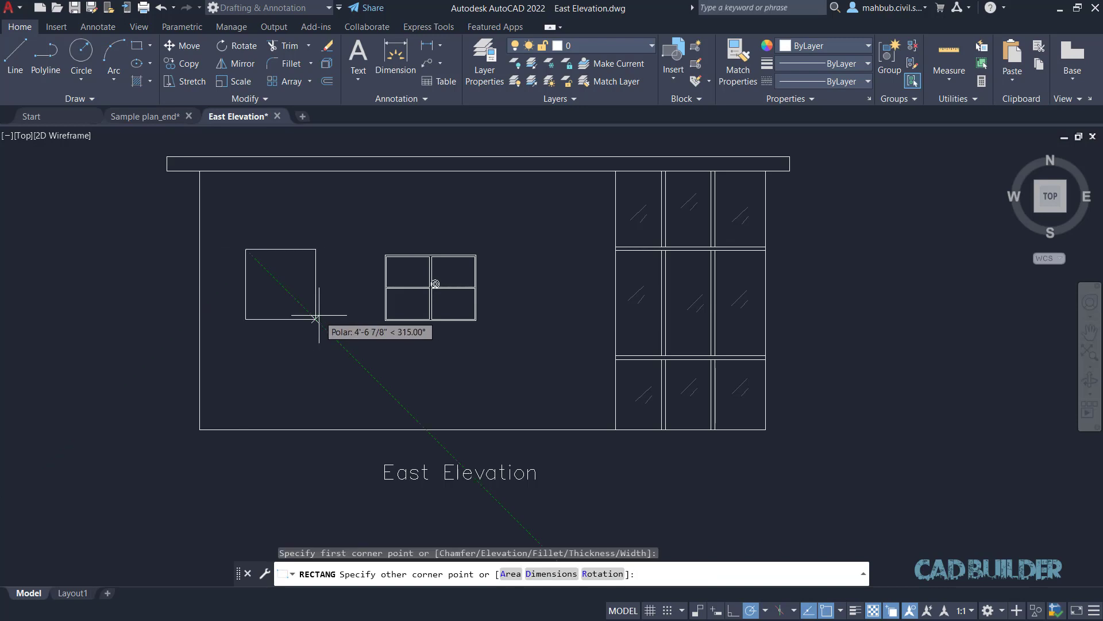
pyautogui.click(313, 316)
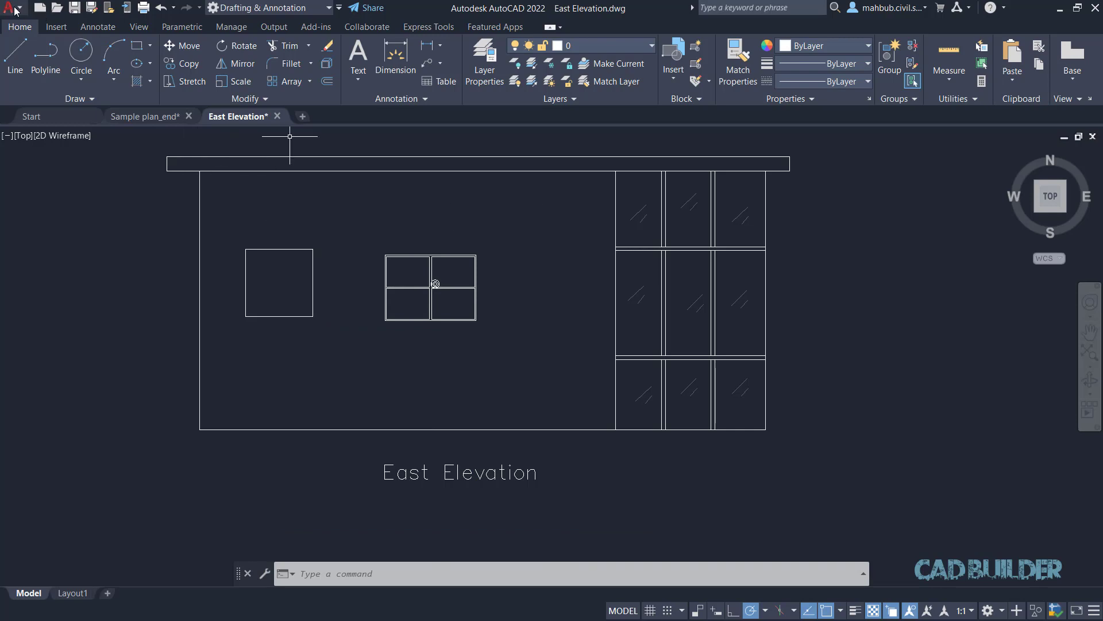
# Save and close the East Elevation drawing, returning to the sample plan
pyautogui.click(75, 9)
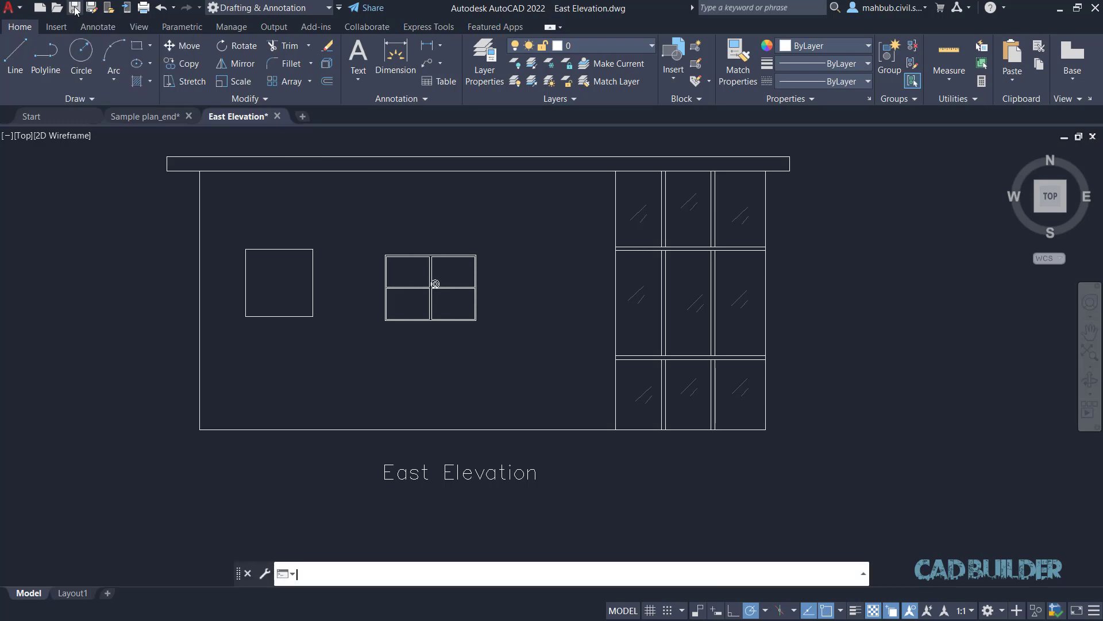
pyautogui.click(276, 116)
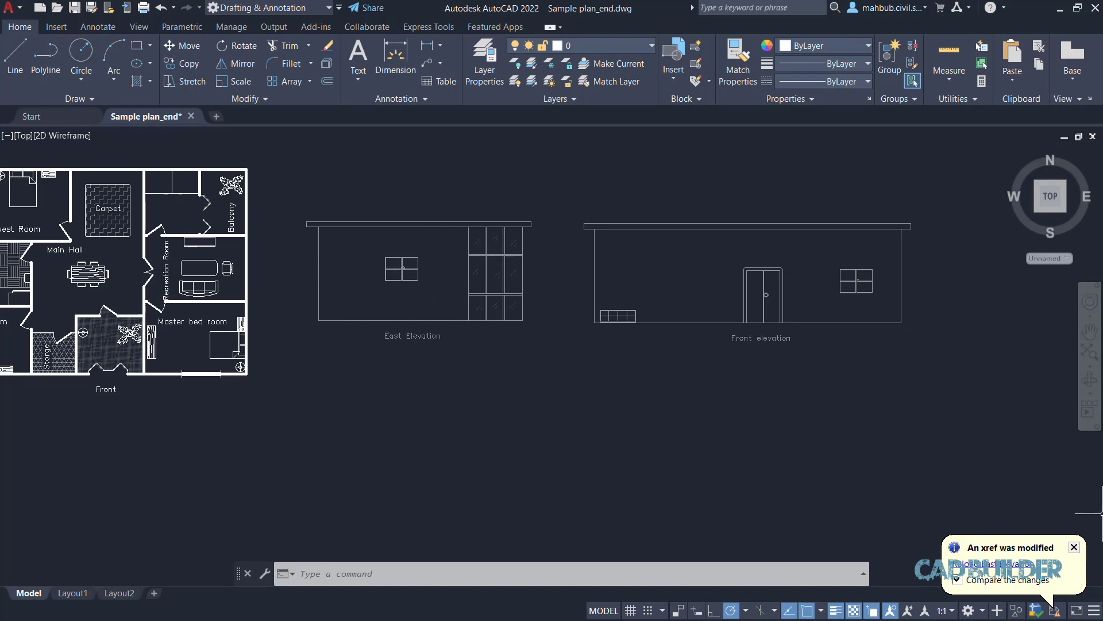
# Reload the modified East Elevation reference with its changes compared, and finish the comparison
pyautogui.click(1008, 580)
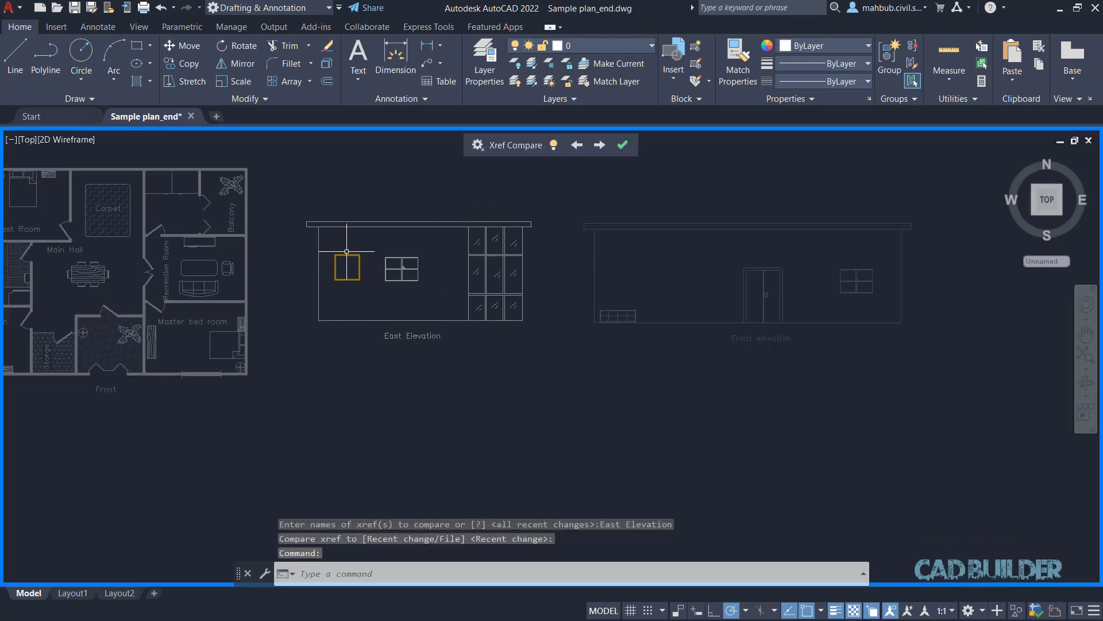
pyautogui.click(623, 146)
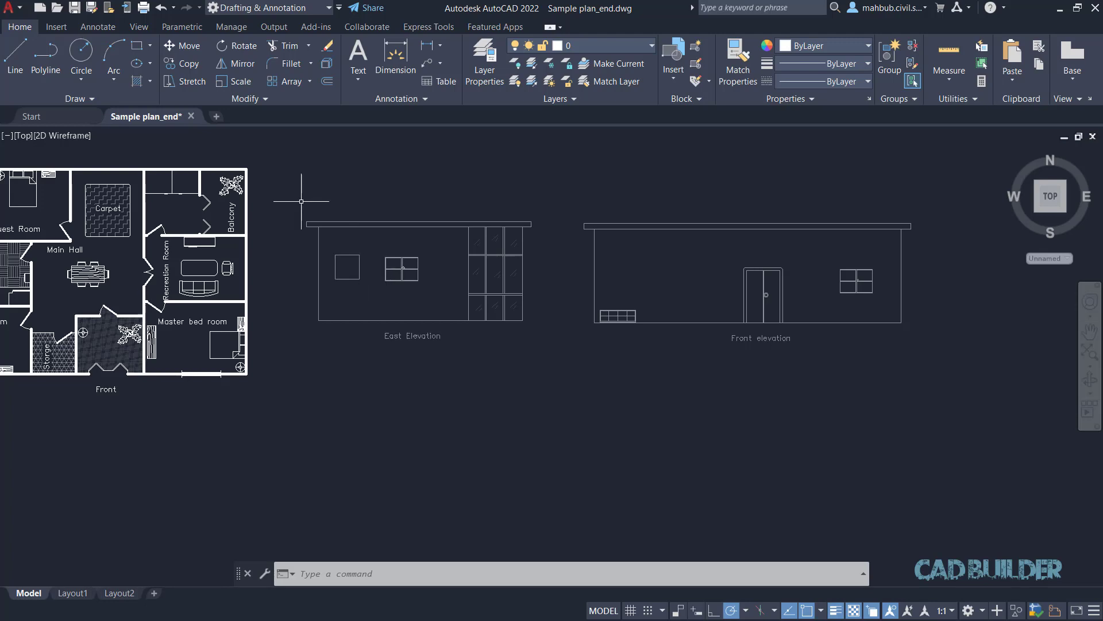
# Clip the East Elevation reference with a rectangular boundary enclosing the large glazed section and the adjoining piece of wall
pyautogui.scroll(2, 301, 195)
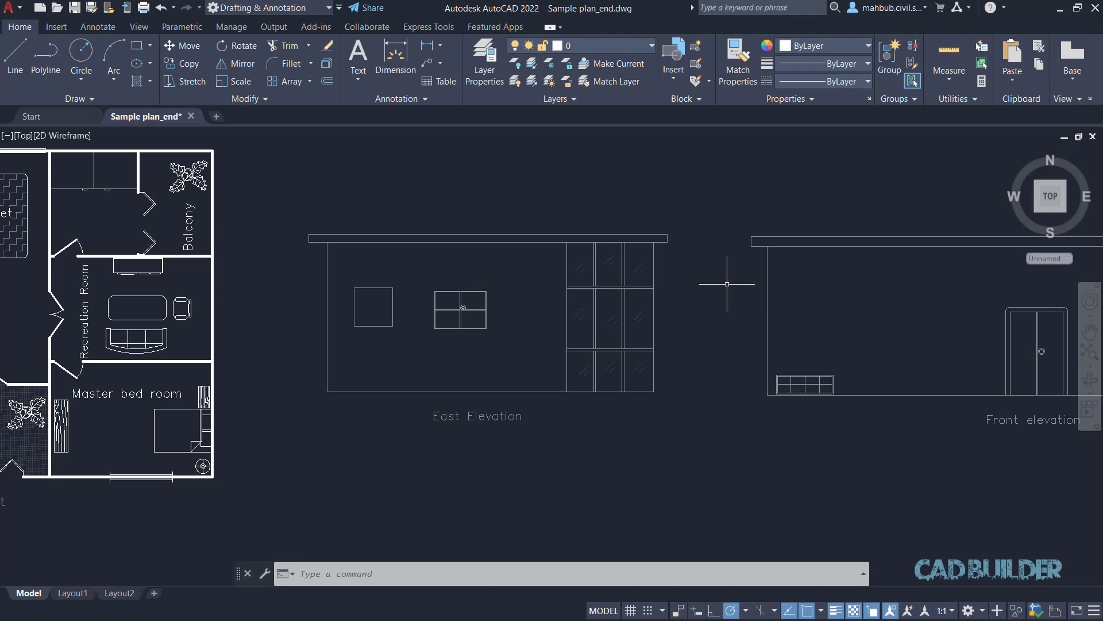
pyautogui.click(653, 262)
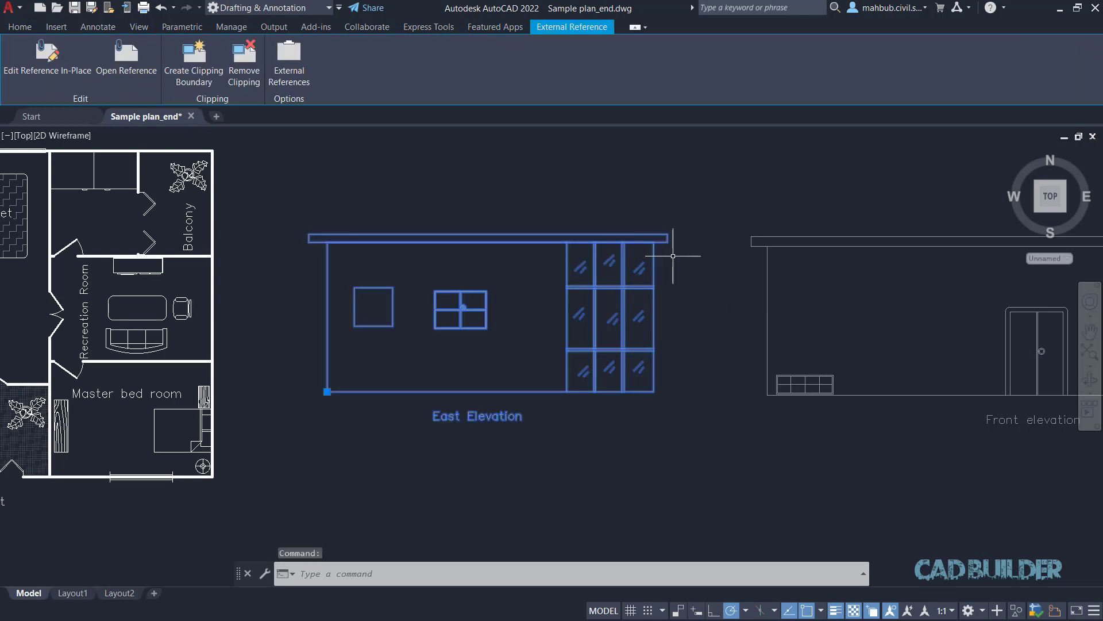
pyautogui.click(192, 71)
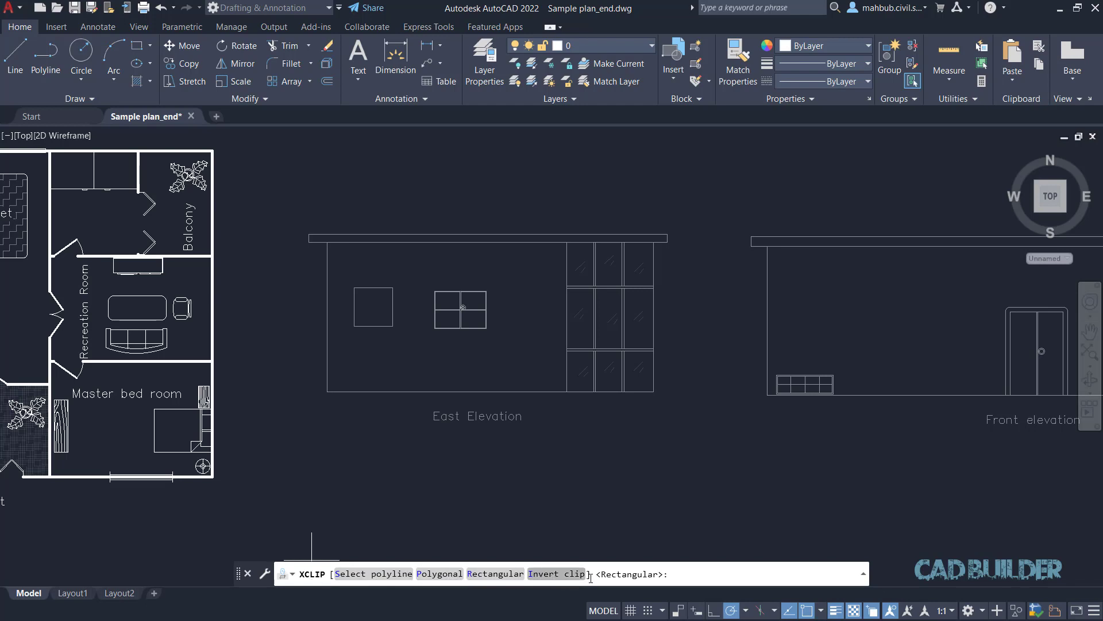
pyautogui.click(485, 575)
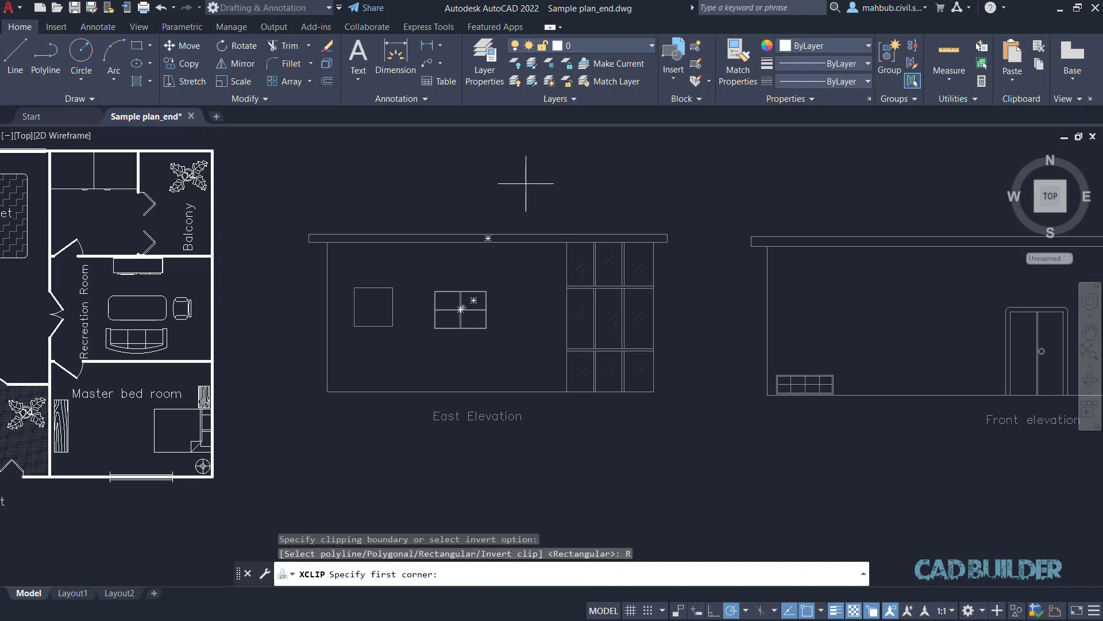
pyautogui.click(505, 200)
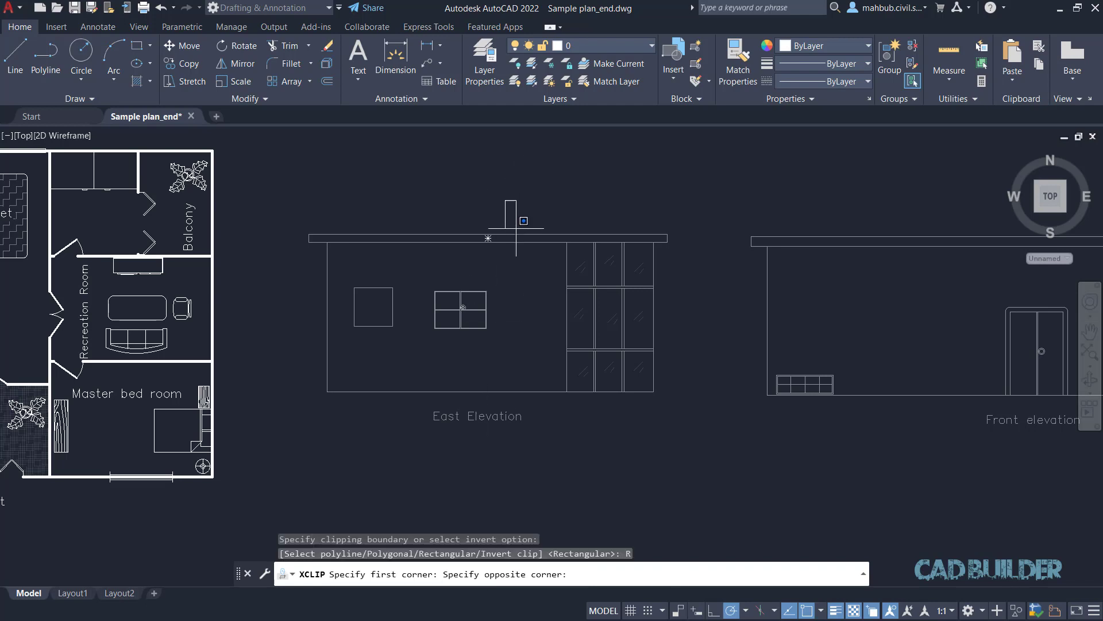
pyautogui.click(672, 404)
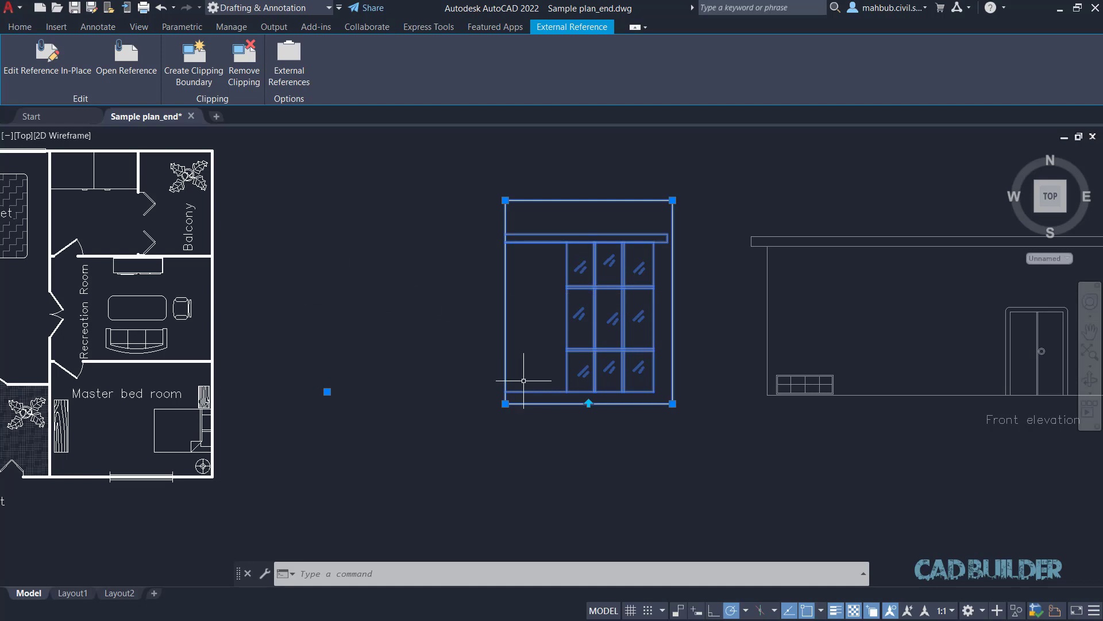
# Invert the clip and invert it back, and stretch the boundary's left edge to the small window and back between that window and the glazing
pyautogui.click(589, 403)
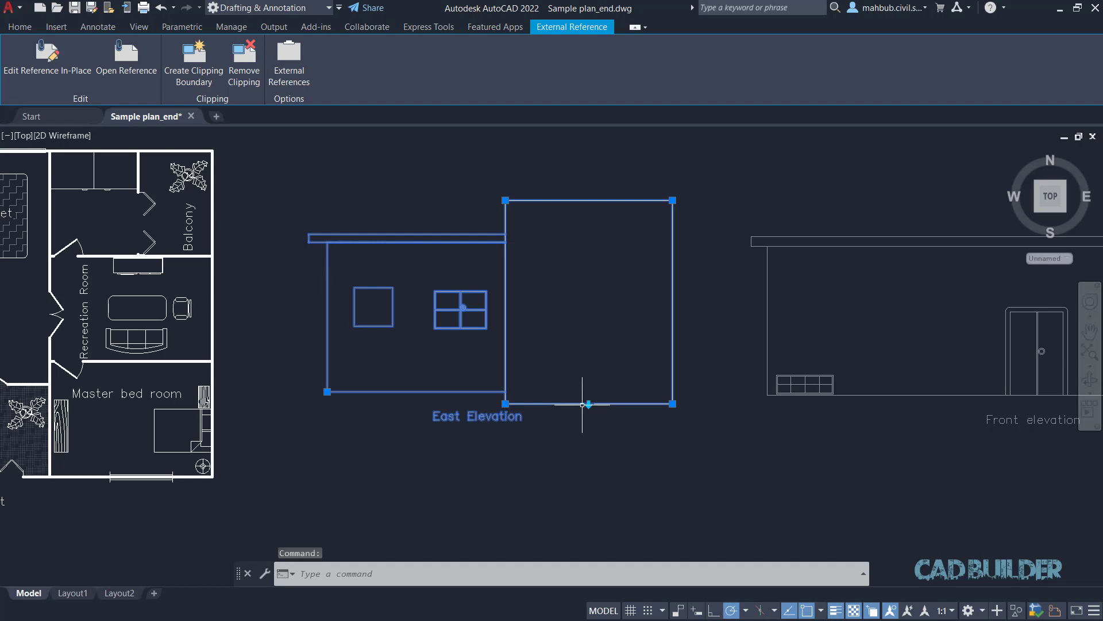
pyautogui.click(589, 403)
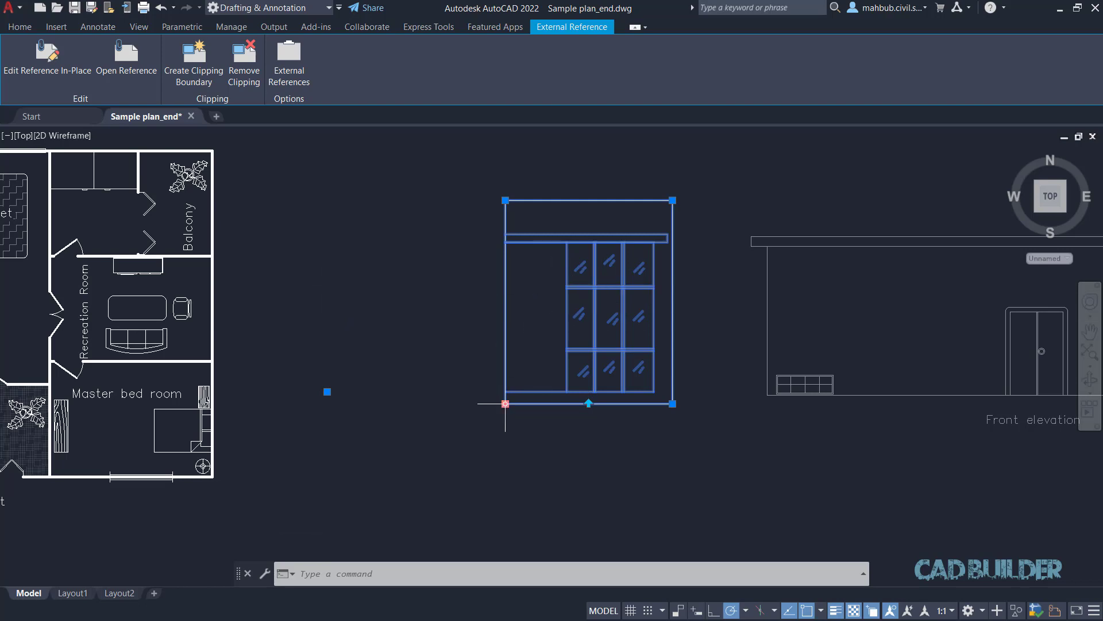
pyautogui.click(505, 403)
pyautogui.click(440, 403)
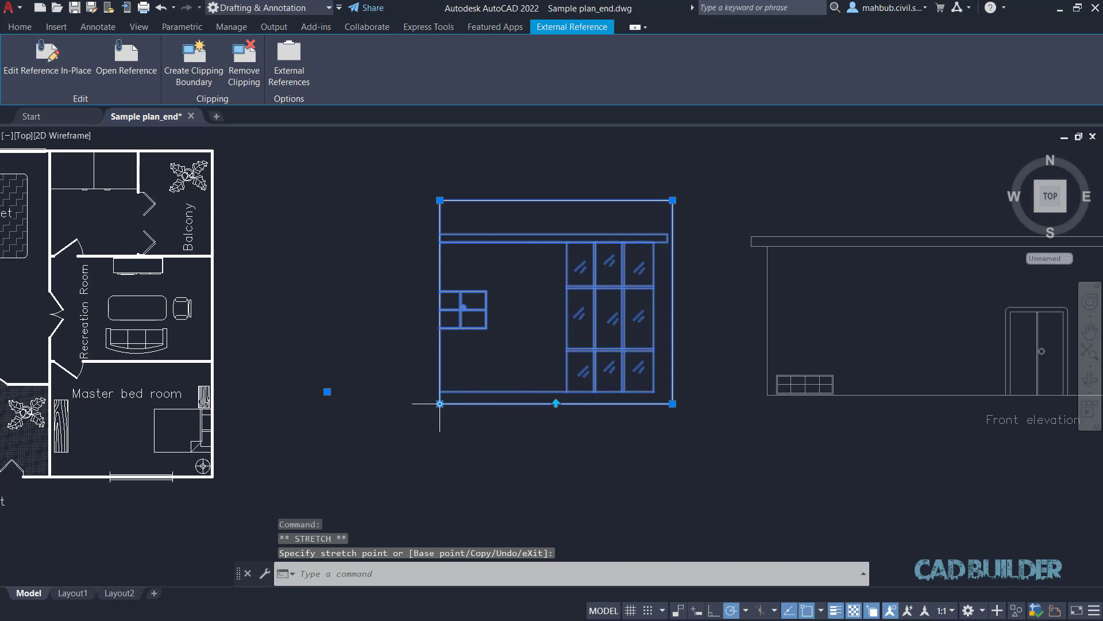
pyautogui.click(439, 403)
pyautogui.click(517, 403)
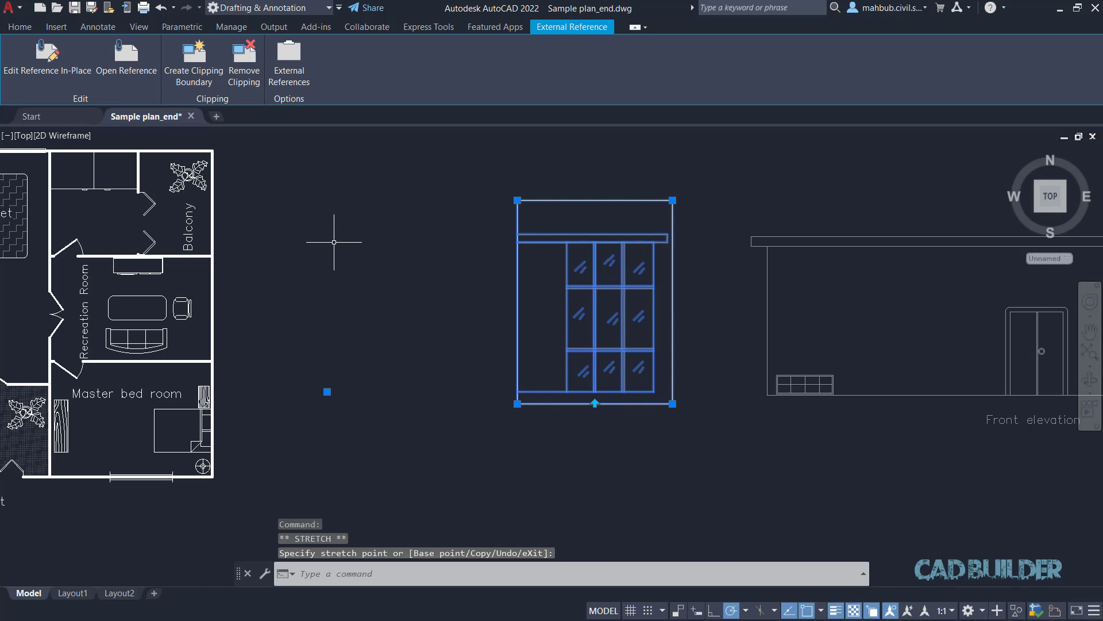
pyautogui.press('Escape')
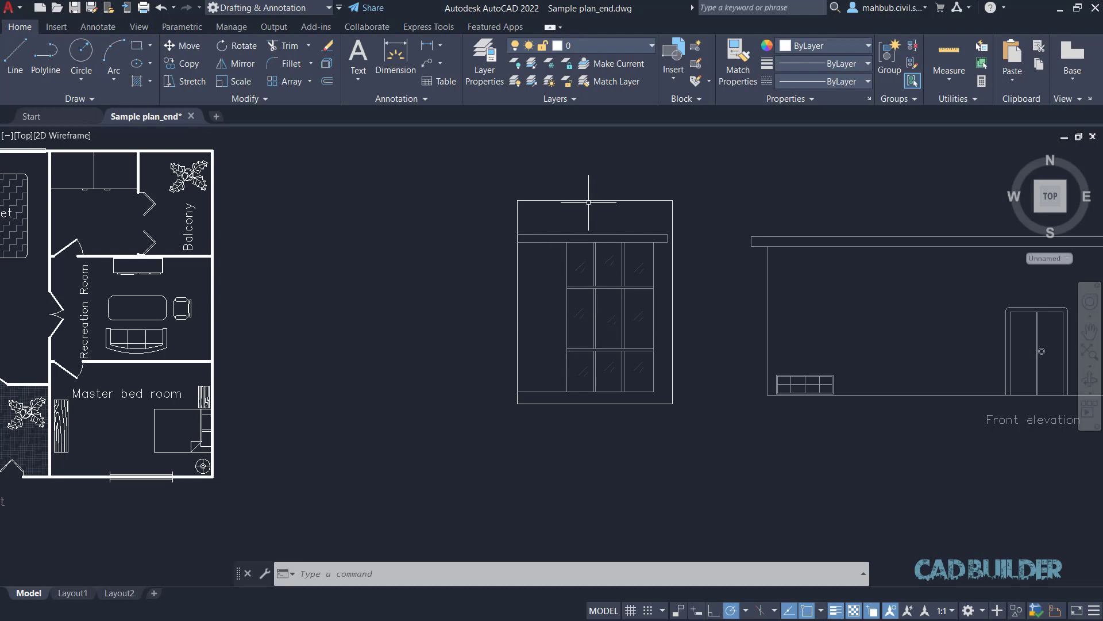
# Hide the clipping frame by setting XCLIPFRAME to 0
pyautogui.write('XCLIP')
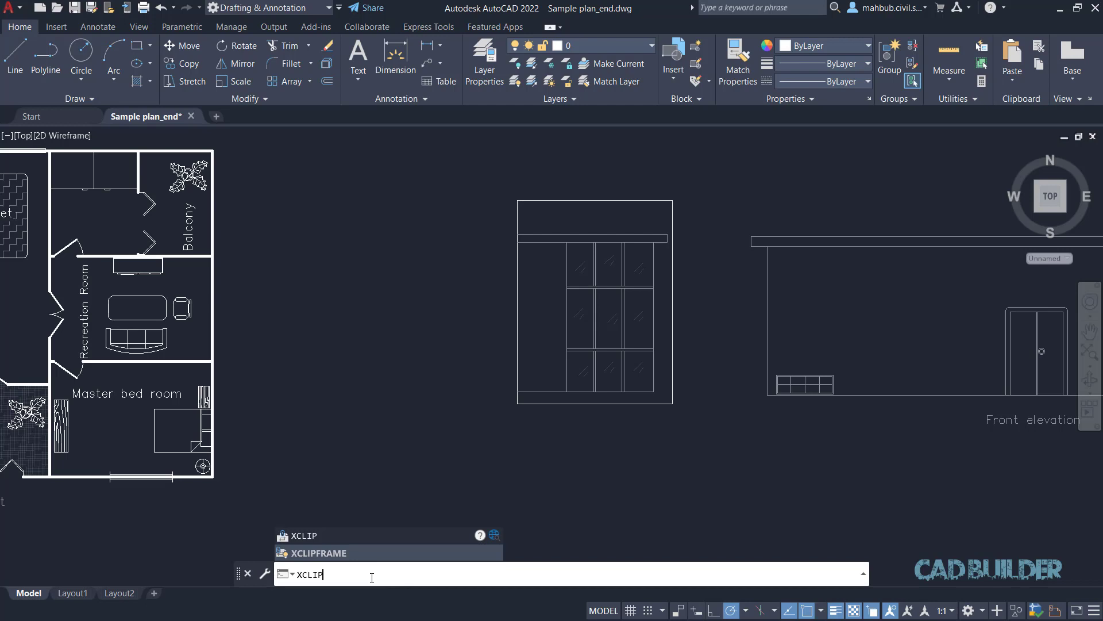
pyautogui.click(327, 553)
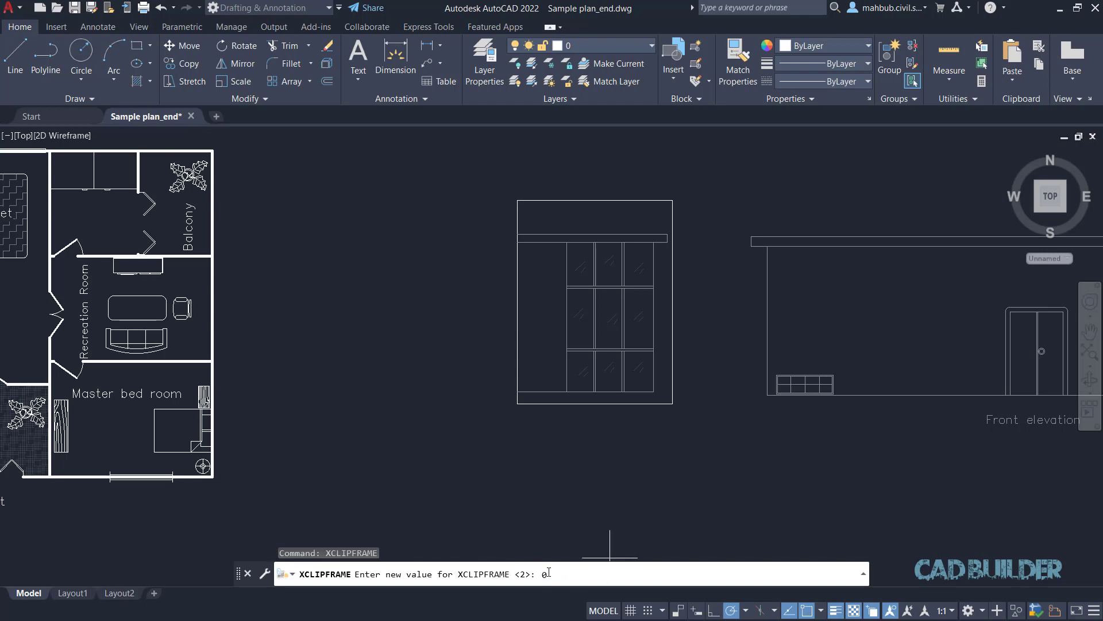
pyautogui.write('0')
pyautogui.press('Return')
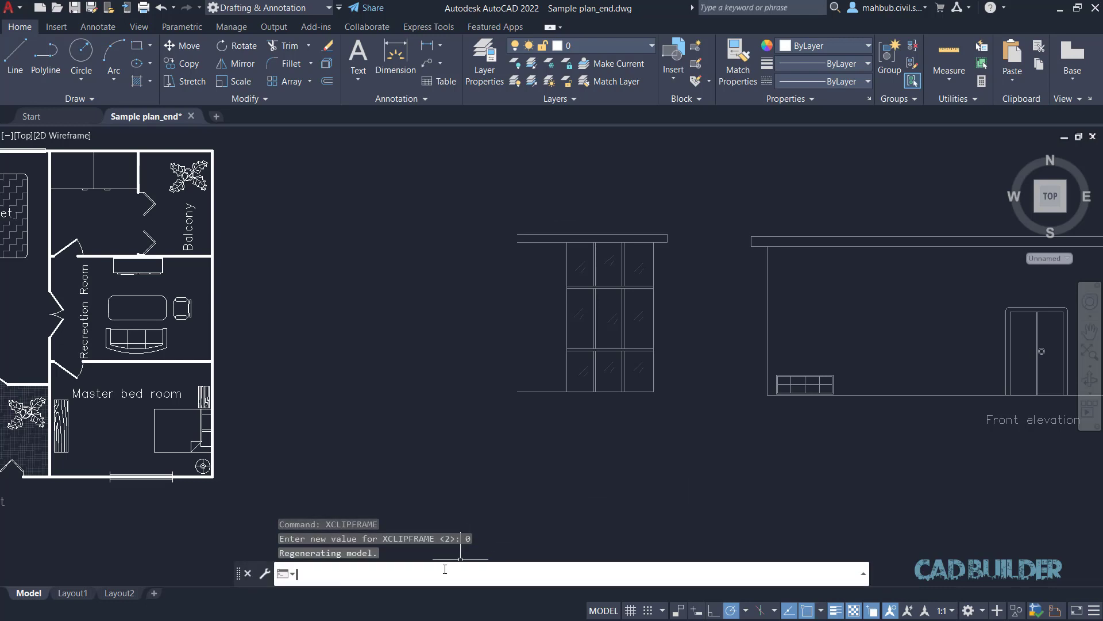
# Display the clipping frame again by setting XCLIPFRAME to 2
pyautogui.write('cli')
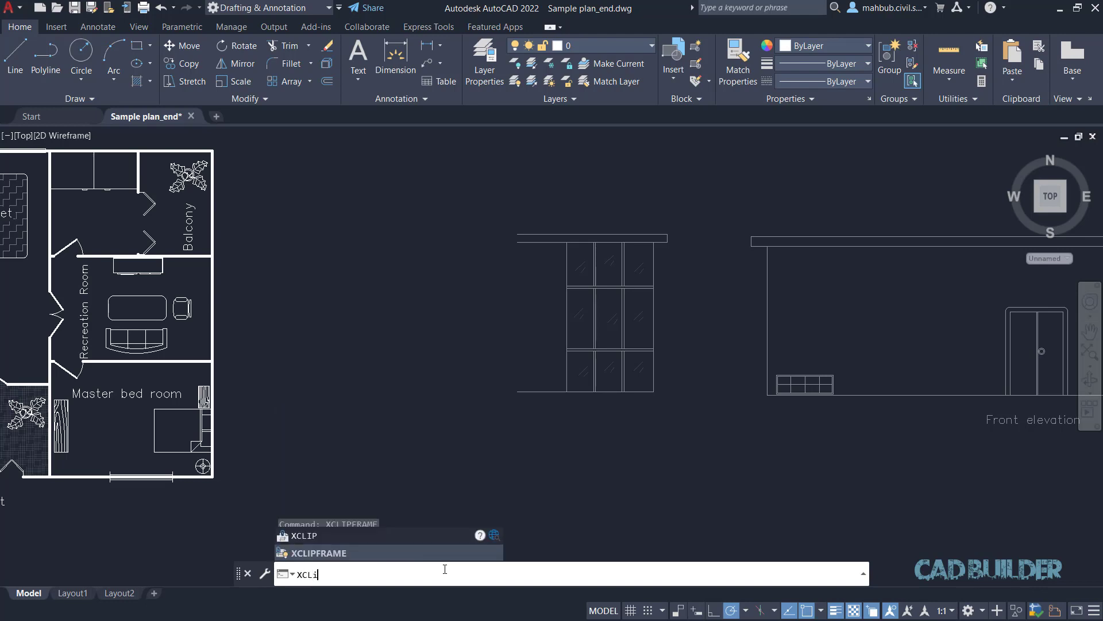
pyautogui.click(335, 552)
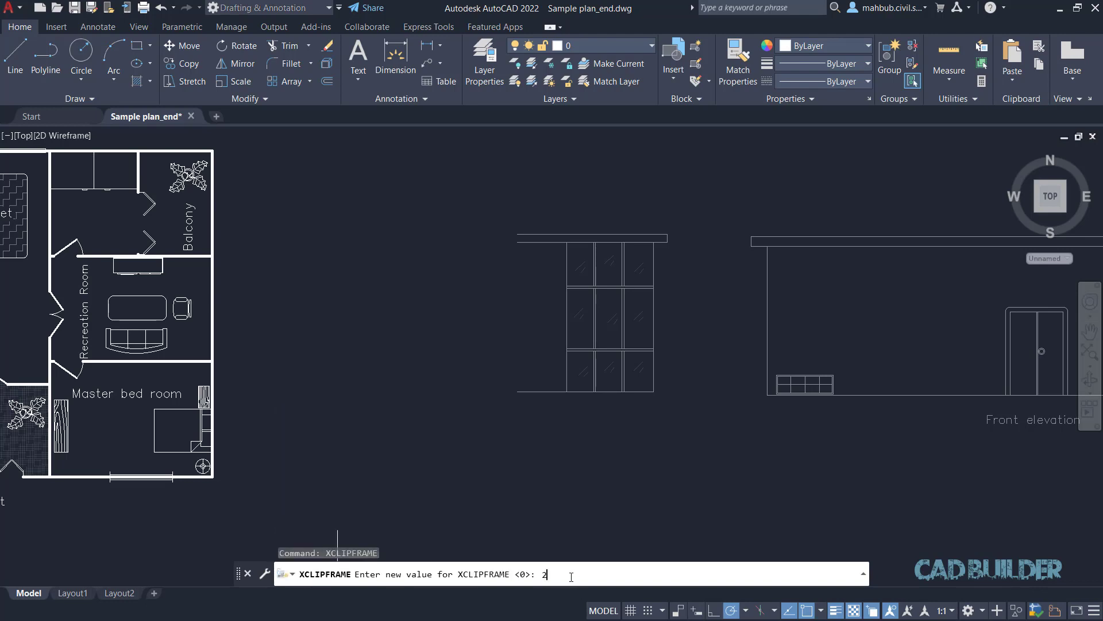
pyautogui.press('Return')
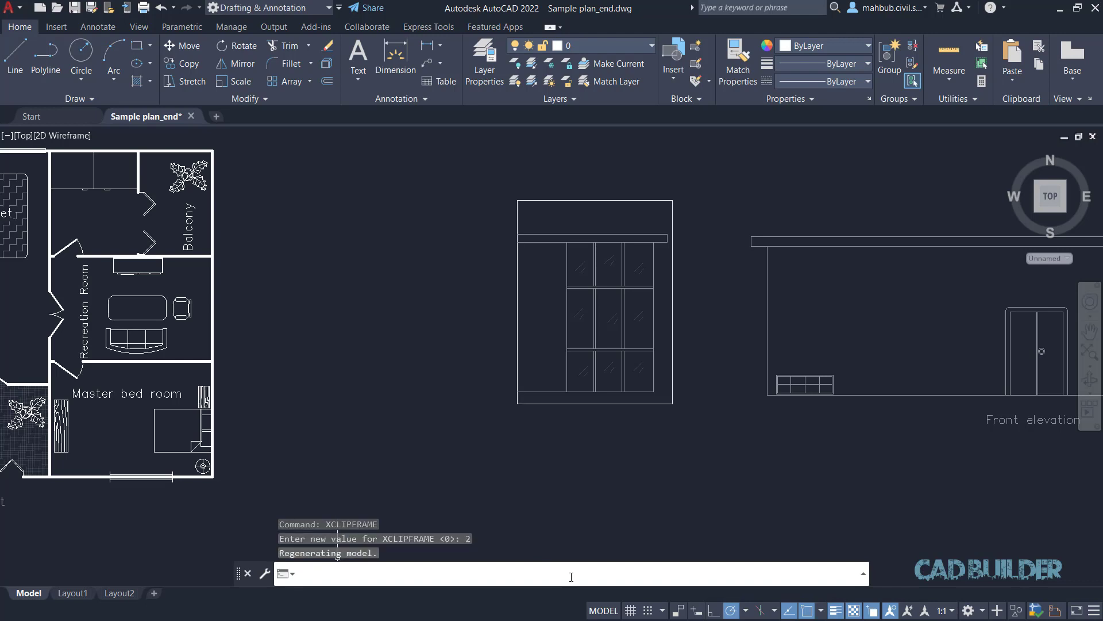
pyautogui.press('Escape')
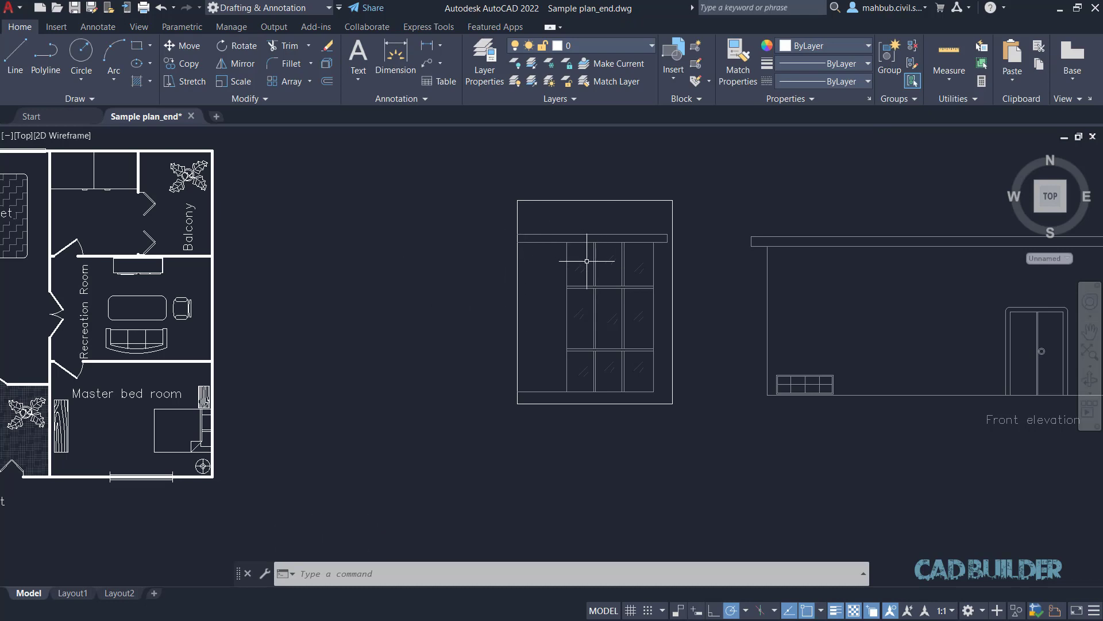
# Remove the clipping from the East Elevation reference and clear the selection
pyautogui.click(554, 199)
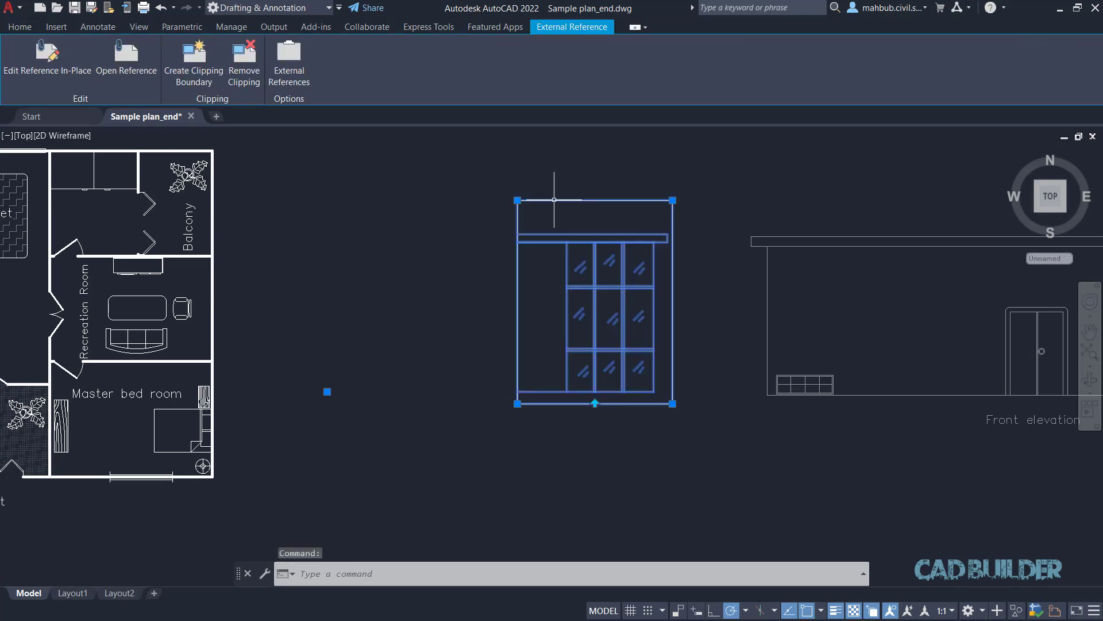
pyautogui.click(252, 71)
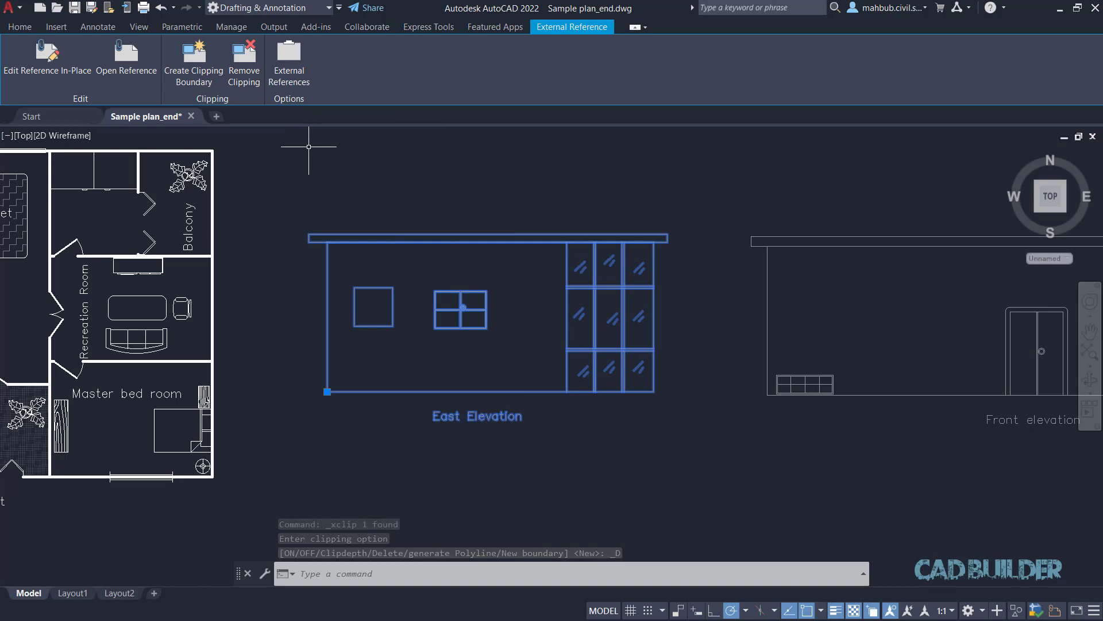
pyautogui.press('Escape')
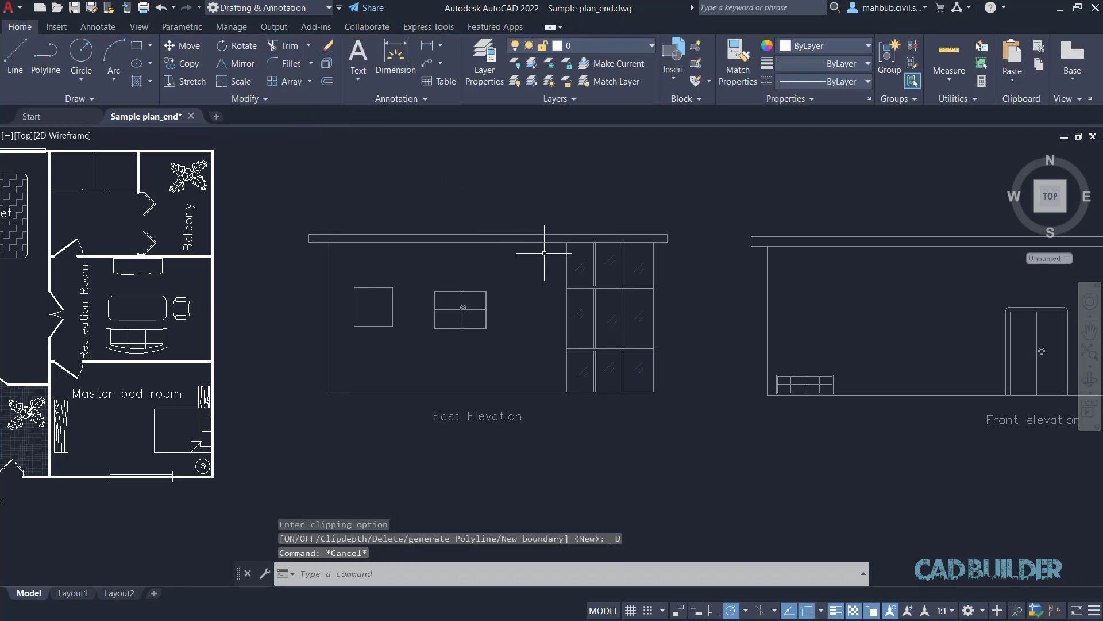